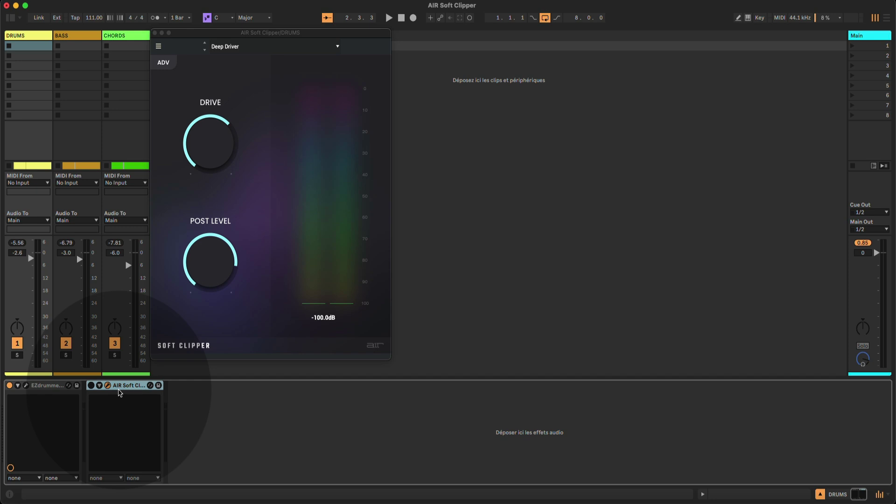
# Step: Compare the Soft Clipper presets and knob settings on the DRUMS, BASS and CHORDS tracks
pyautogui.click(20, 37)
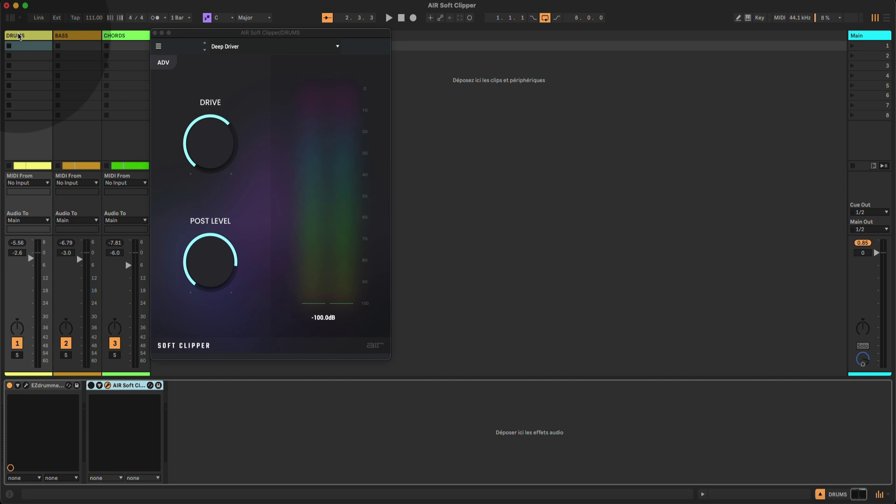
pyautogui.click(71, 36)
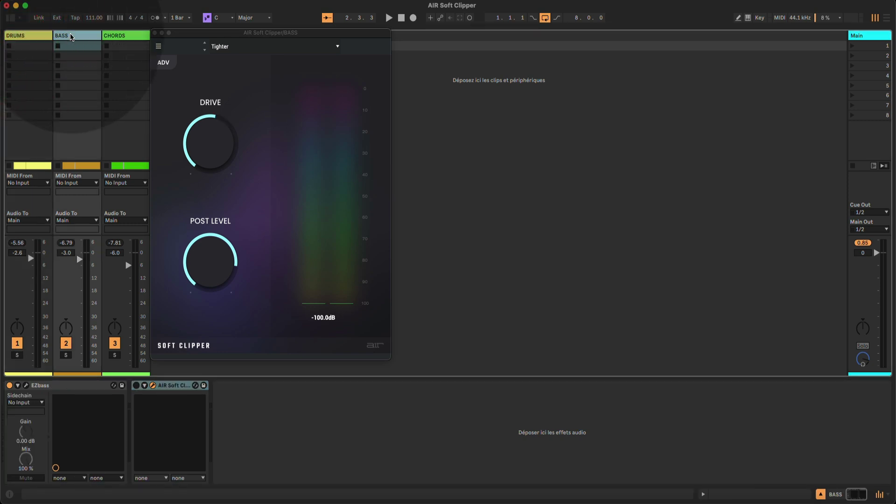
pyautogui.click(113, 35)
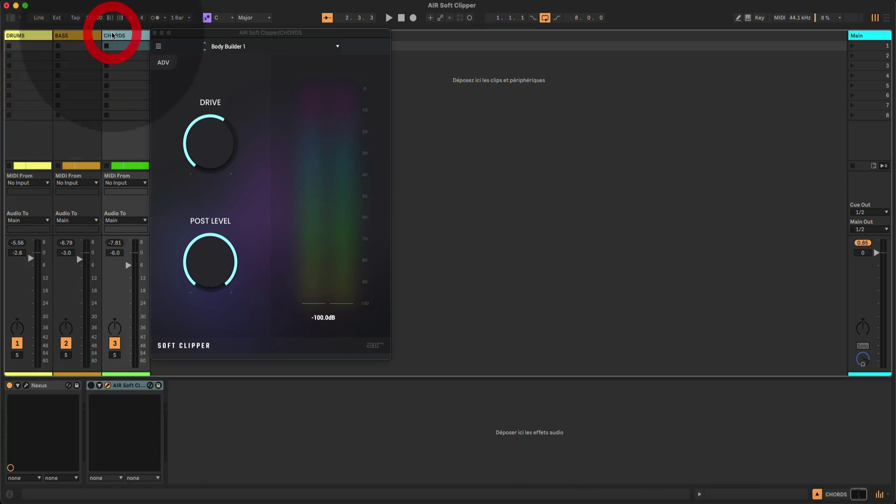
pyautogui.click(35, 36)
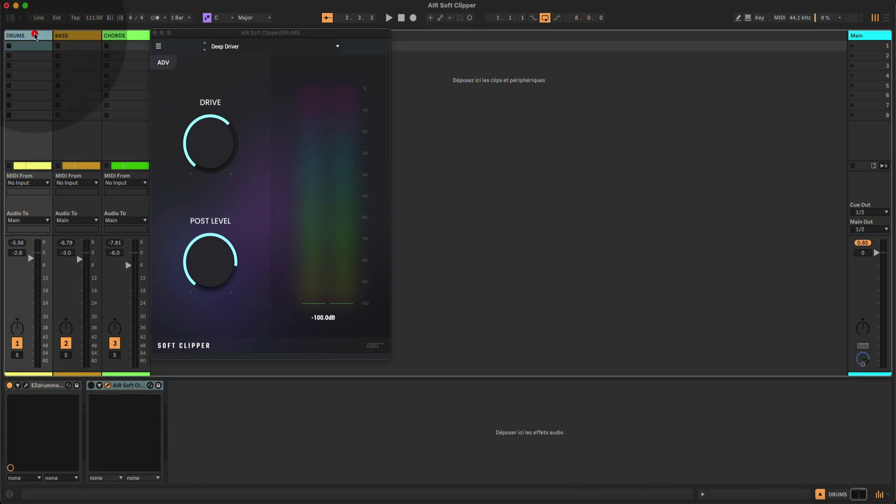
pyautogui.click(72, 34)
pyautogui.click(130, 37)
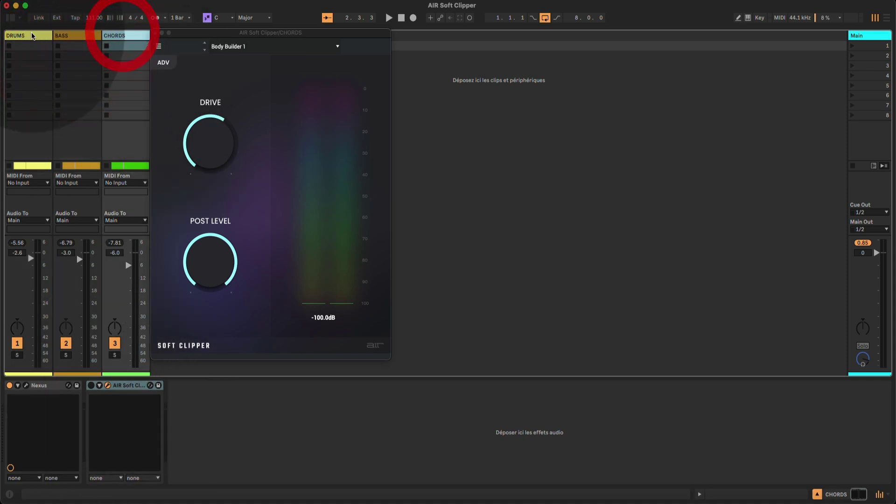
# Step: Select the DRUMS track and play the loop to watch its Soft Clipper output meter, stopping playback at the end
pyautogui.click(32, 36)
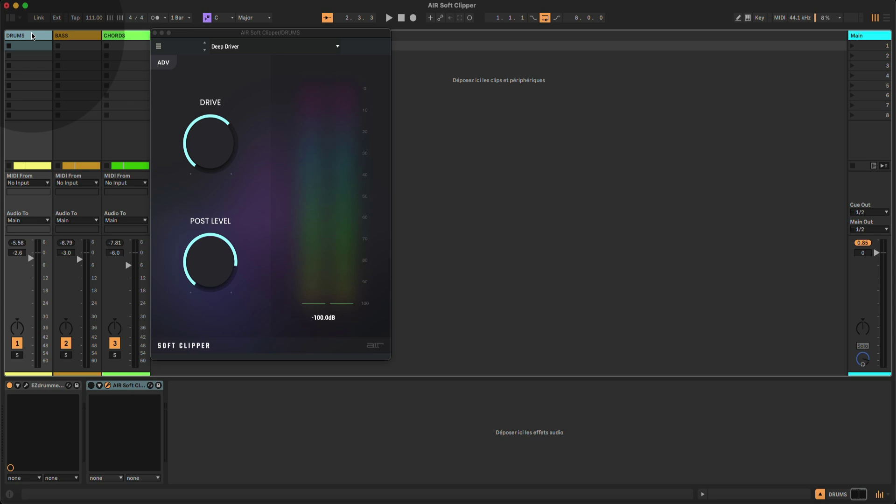
pyautogui.press('space')
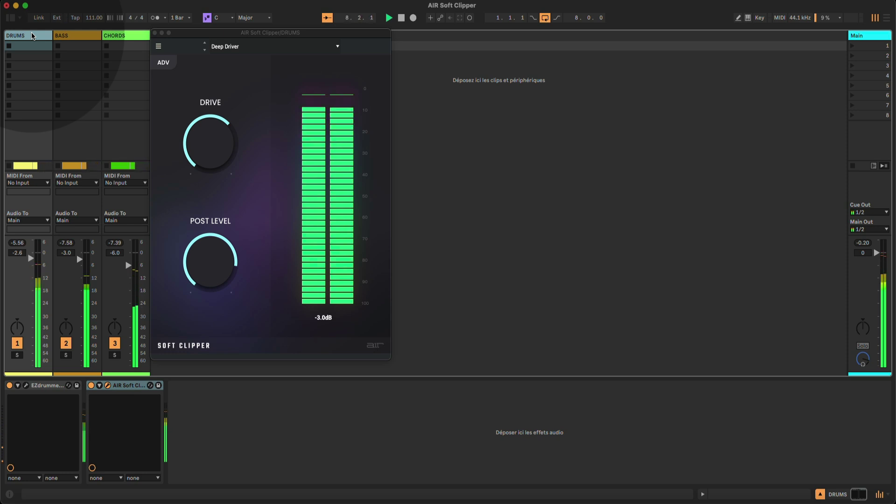
pyautogui.press('space')
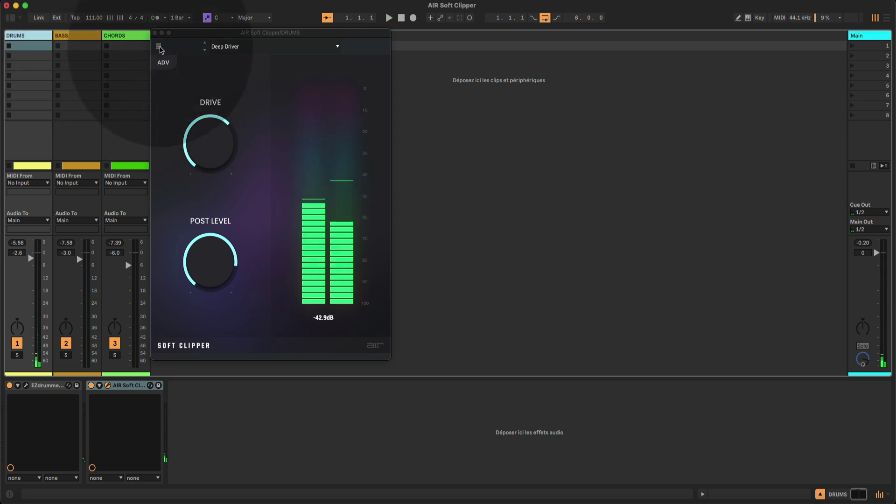
# Step: Set the Soft Clipper interface scale to 120%
pyautogui.click(159, 47)
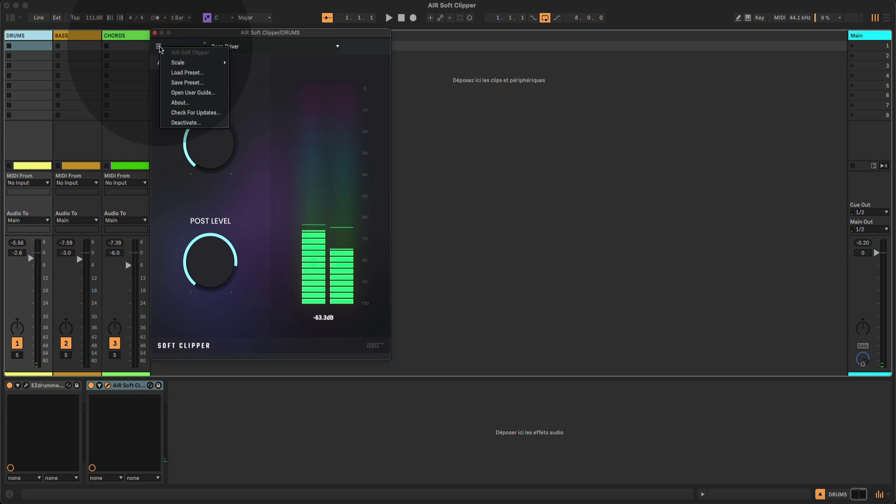
pyautogui.moveTo(205, 63)
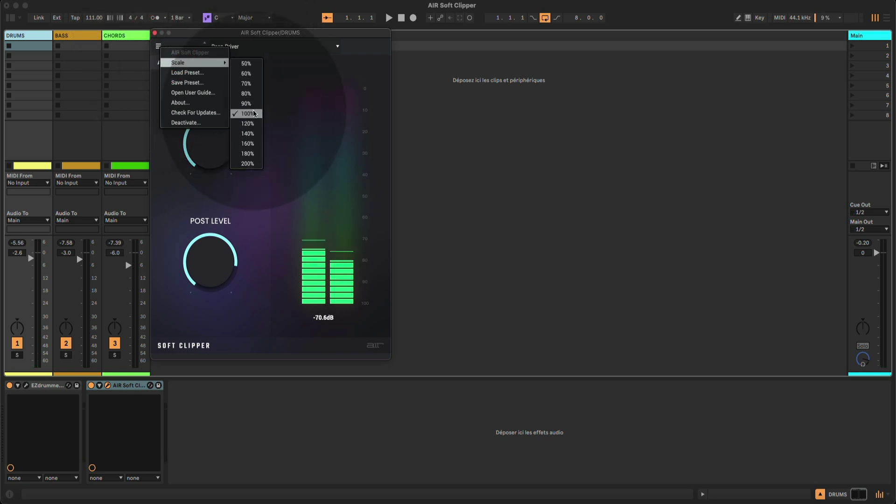
pyautogui.click(251, 124)
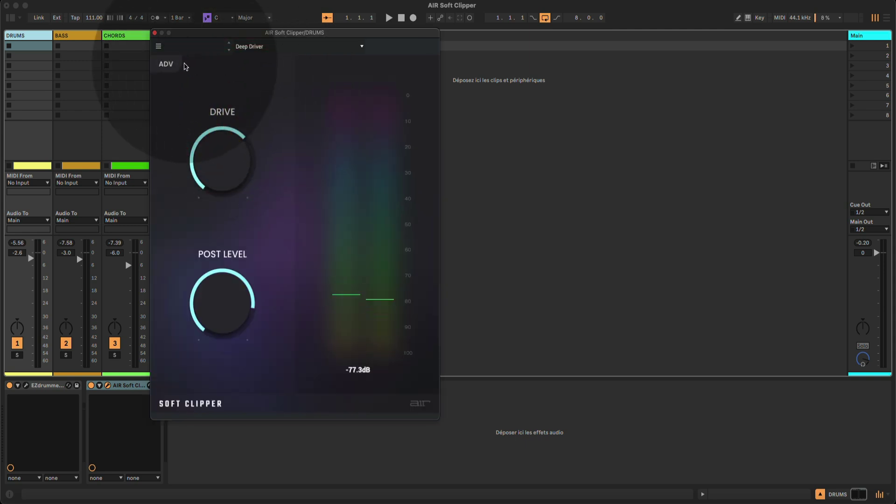
# Step: Look through the Soft Clipper's general options, such as preset loading, saving, updates and deactivation, without choosing any
pyautogui.click(159, 45)
pyautogui.moveTo(173, 70)
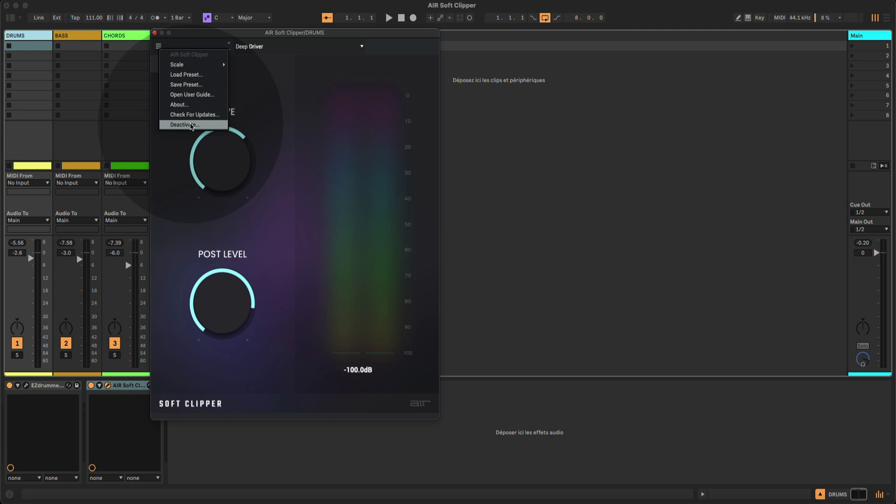
pyautogui.click(247, 94)
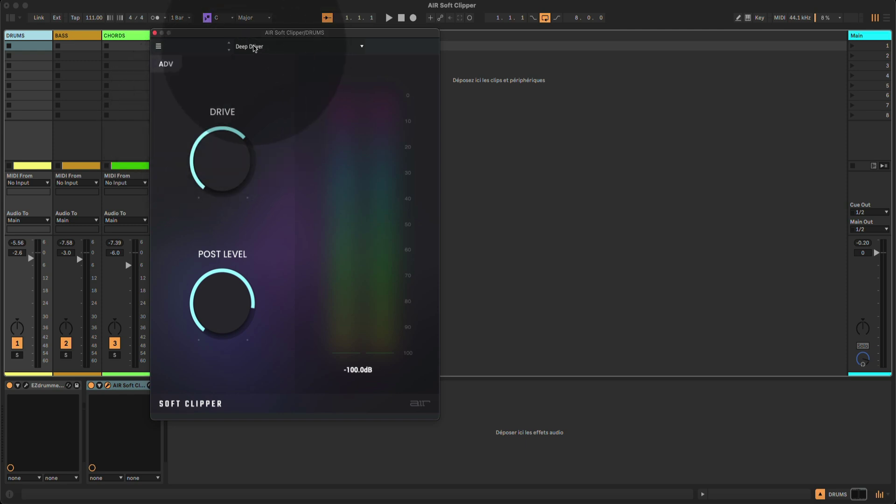
# Step: Browse the Soft Clipper preset categories, and switch to the Fuzz 1 preset and back to Deep Driver
pyautogui.click(252, 47)
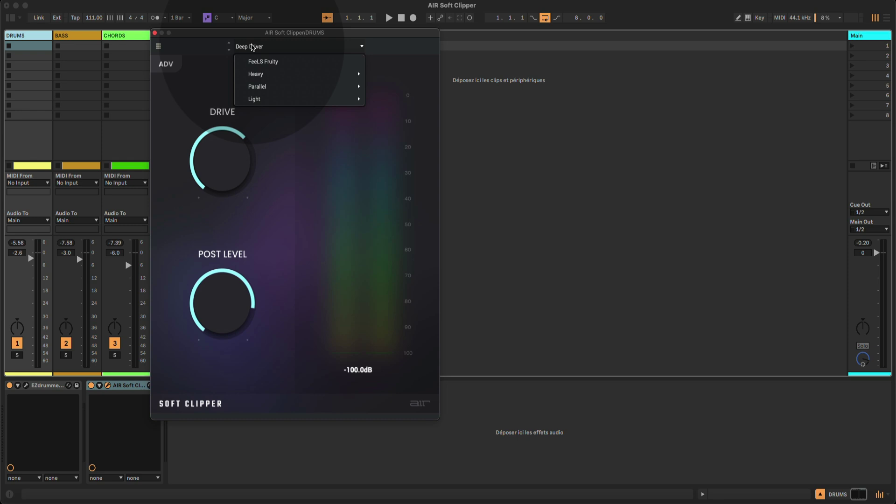
pyautogui.moveTo(255, 72)
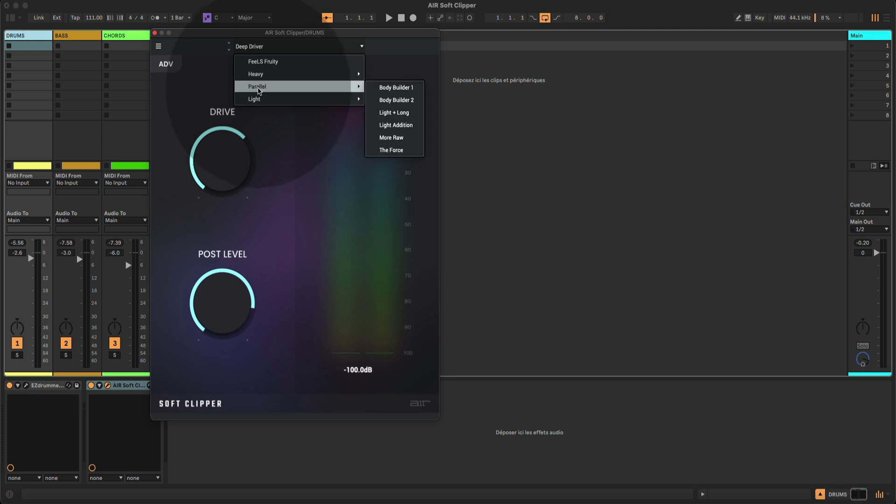
pyautogui.click(217, 50)
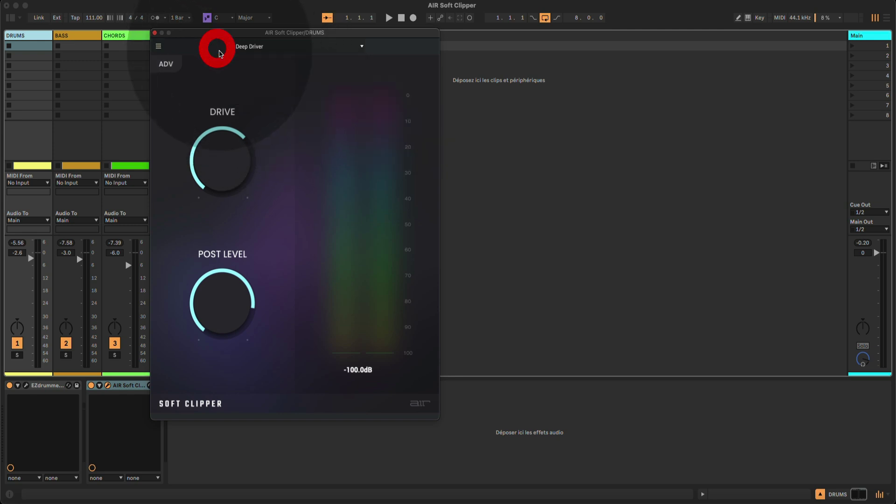
pyautogui.click(230, 51)
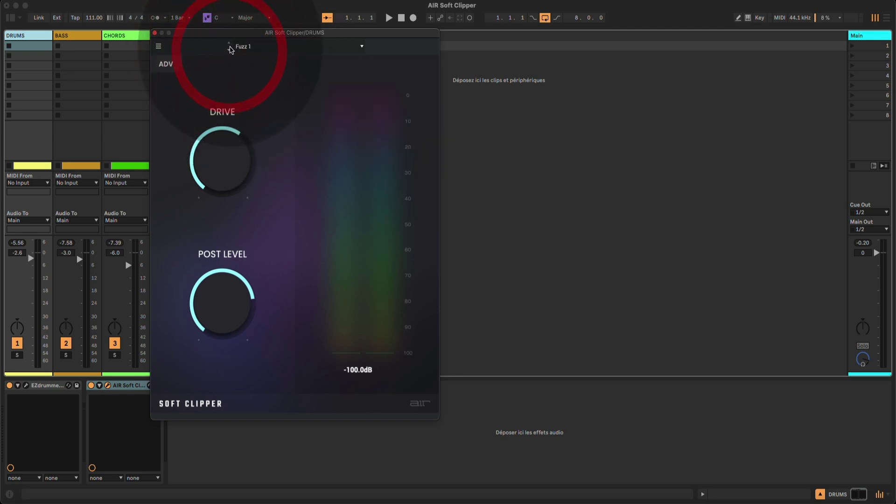
pyautogui.click(229, 47)
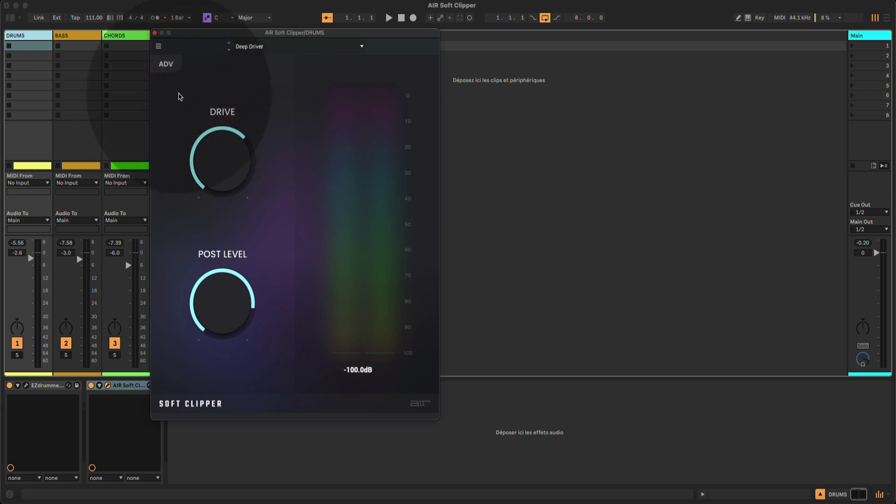
# Step: Examine the Soft Clipper's advanced controls by toggling the advanced view, and return to the basic view
pyautogui.click(165, 65)
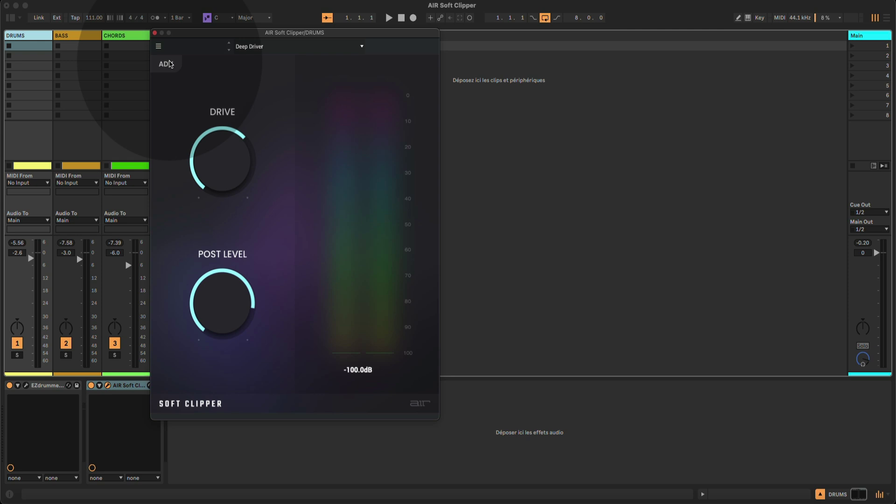
pyautogui.click(170, 64)
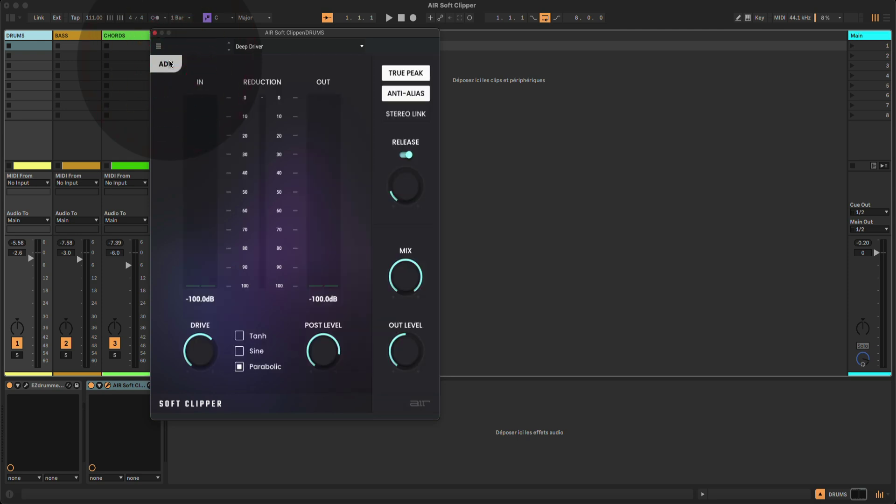
pyautogui.click(170, 64)
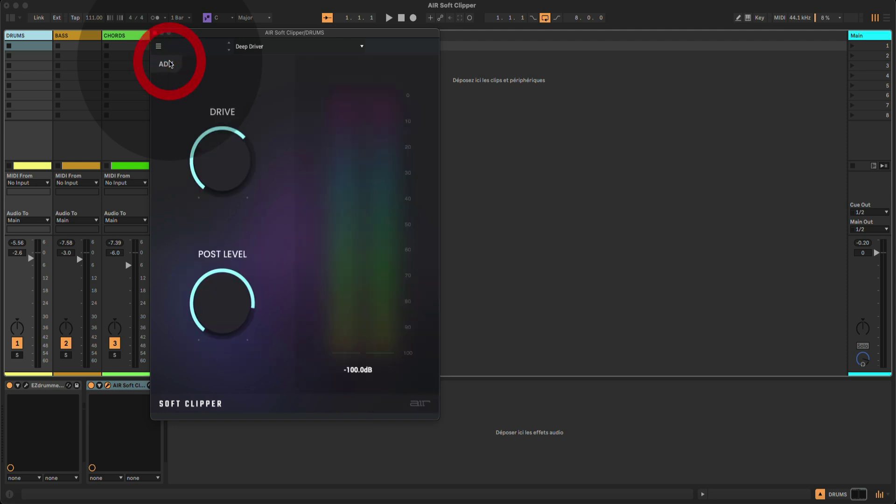
pyautogui.click(171, 64)
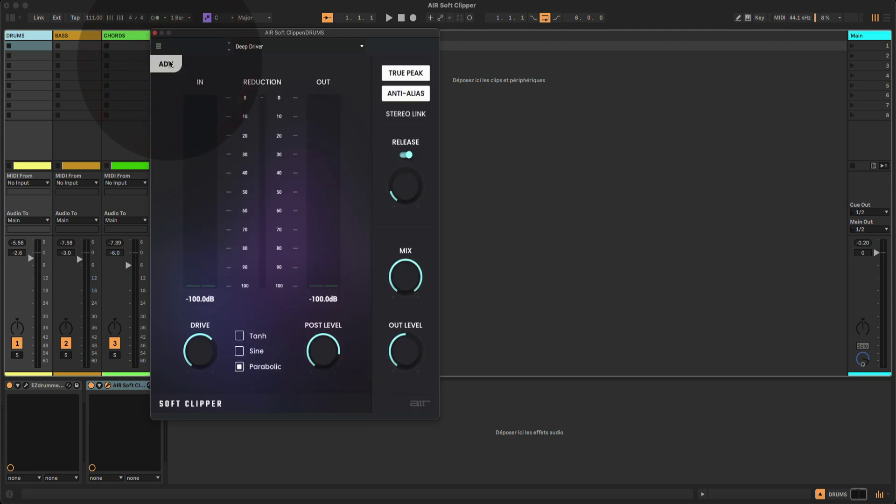
pyautogui.click(170, 65)
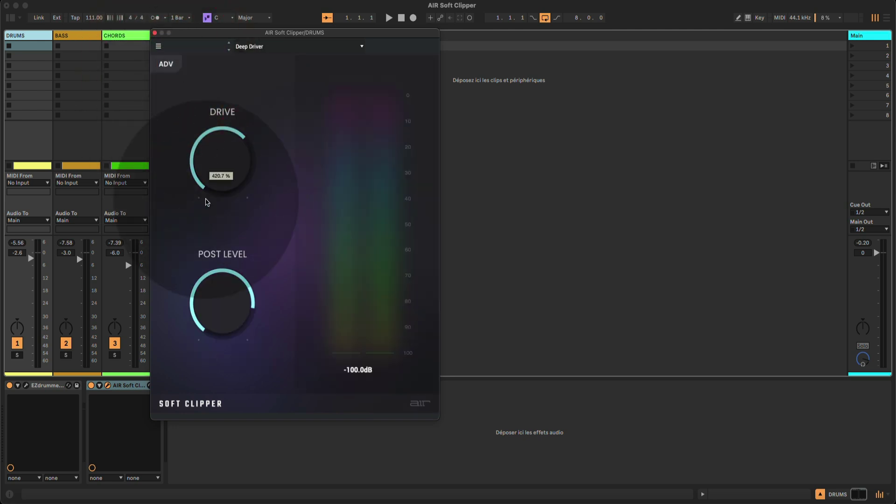
# Step: Lower the DRUMS Soft Clipper's Drive to about 71.1 %, leaving Post Level at -3.0 dB
pyautogui.moveTo(216, 160)
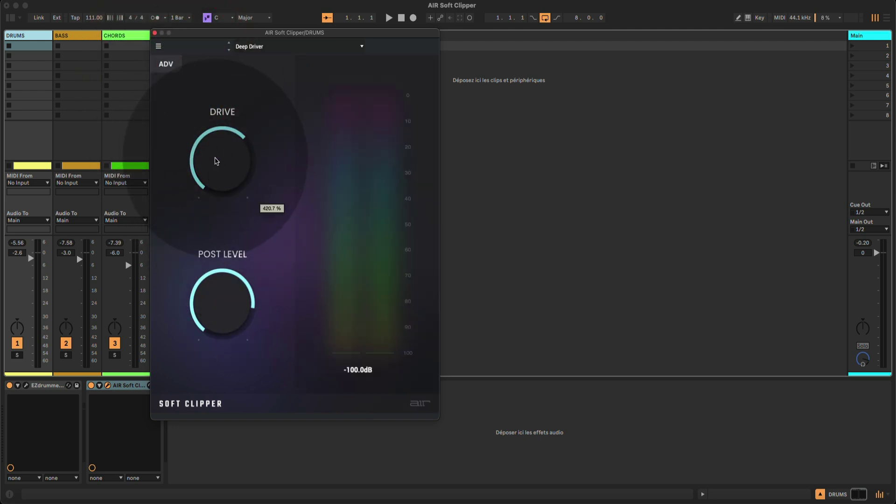
pyautogui.moveTo(216, 161); pyautogui.dragTo(220, 179)
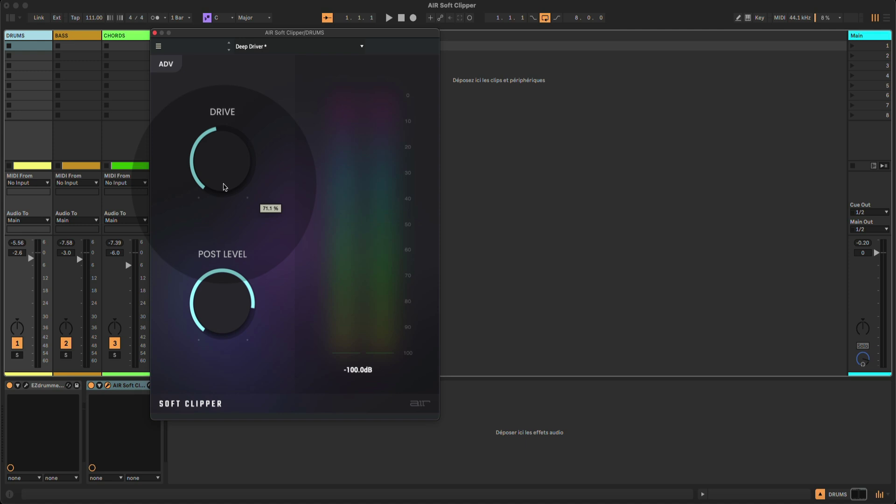
pyautogui.moveTo(213, 300)
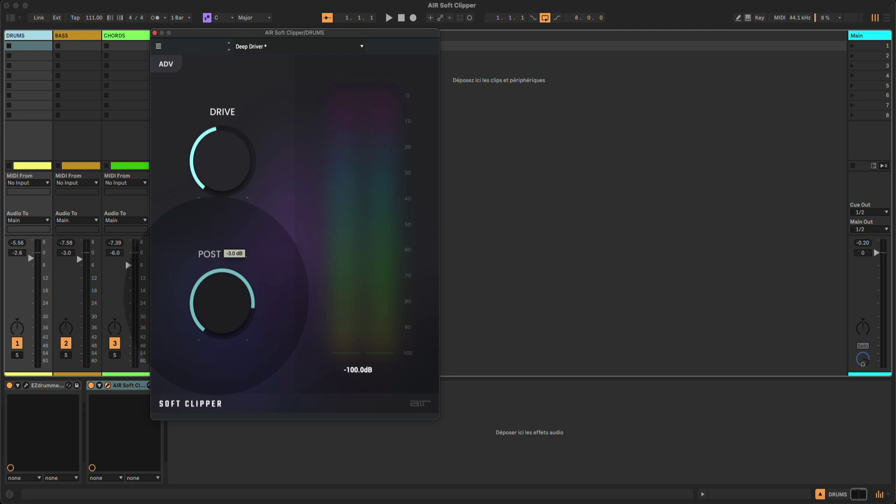
pyautogui.moveTo(216, 296)
pyautogui.mouseDown()
pyautogui.moveTo(218, 388)
pyautogui.moveTo(208, 248)
pyautogui.moveTo(203, 292)
pyautogui.moveTo(216, 295)
pyautogui.mouseUp()
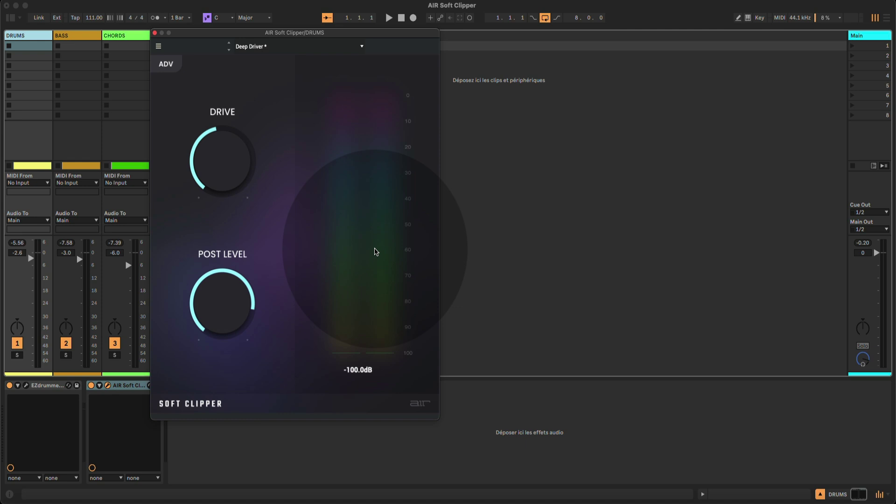
# Step: Play the loop to check the Soft Clipper's output level meter, and stop playback
pyautogui.press('space')
pyautogui.click(365, 370)
pyautogui.click(374, 211)
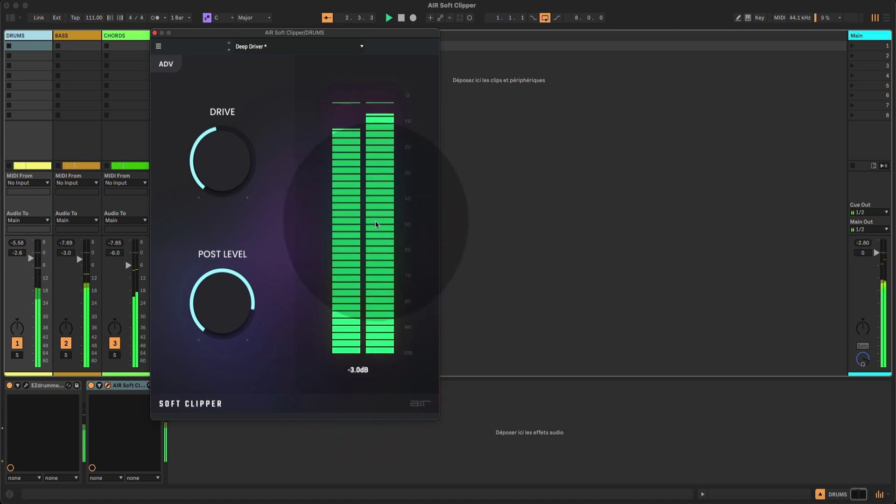
pyautogui.press('space')
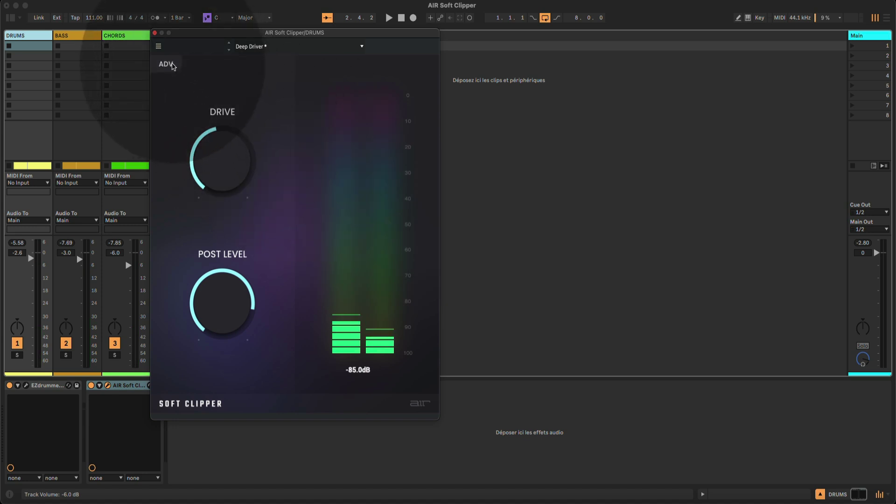
# Step: Switch the Soft Clipper to its advanced view and adjust the Drive knob slightly
pyautogui.click(166, 64)
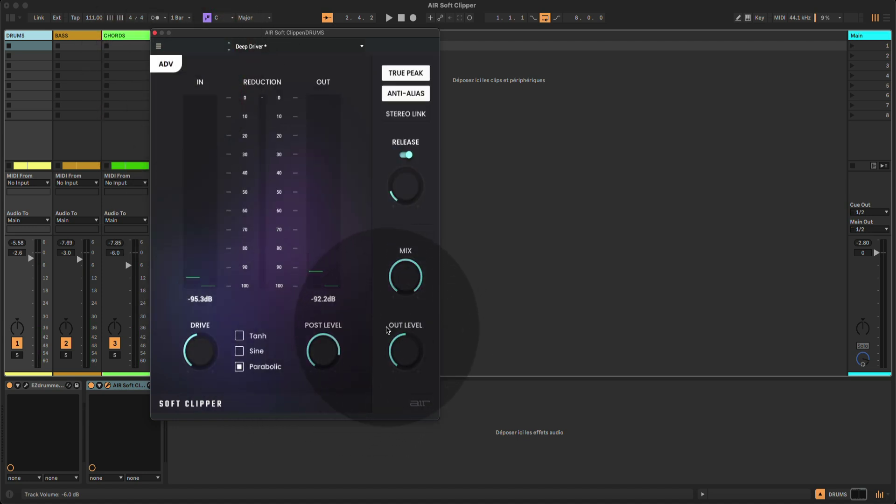
pyautogui.moveTo(401, 351)
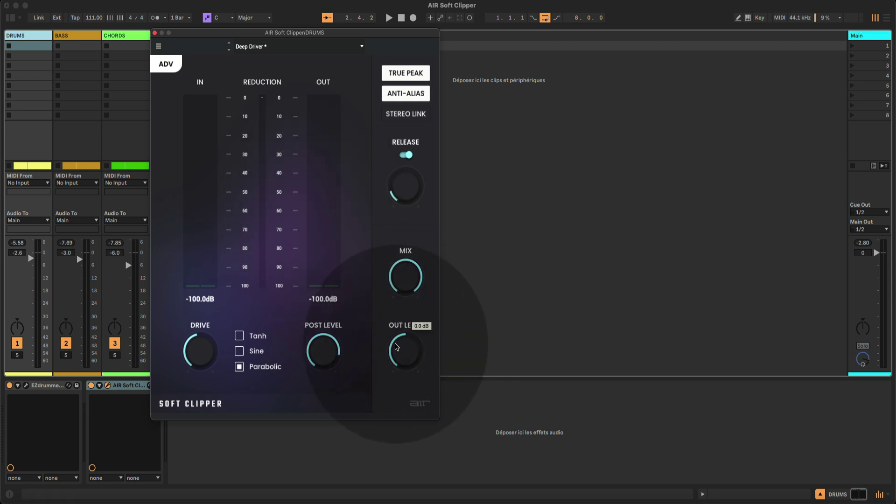
pyautogui.moveTo(198, 354)
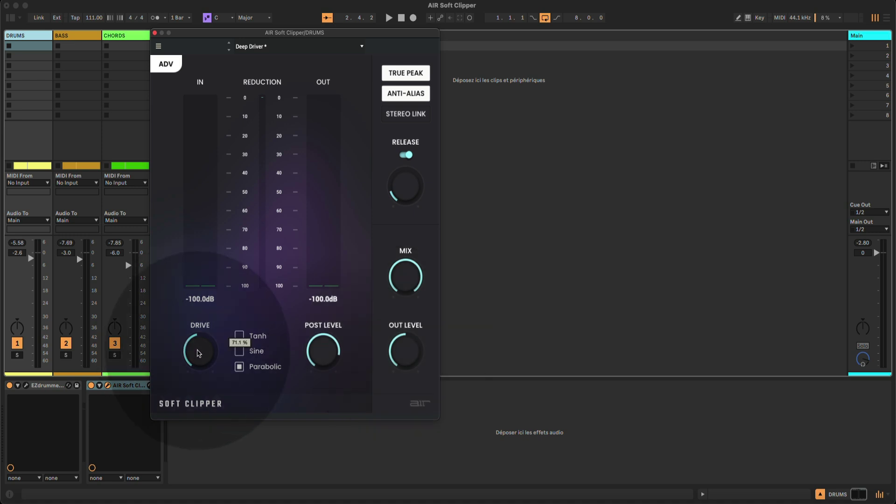
pyautogui.moveTo(198, 354); pyautogui.dragTo(196, 346)
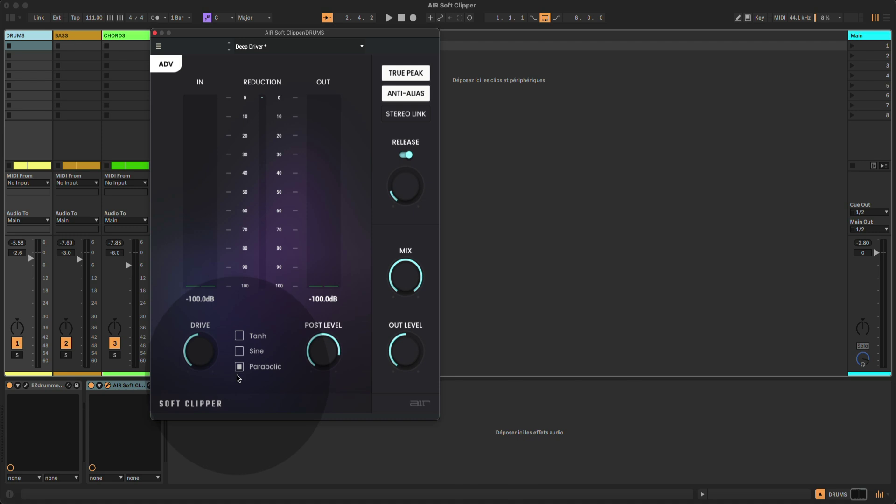
# Step: Turn the Soft Clipper's True Peak option off and back on
pyautogui.moveTo(313, 355)
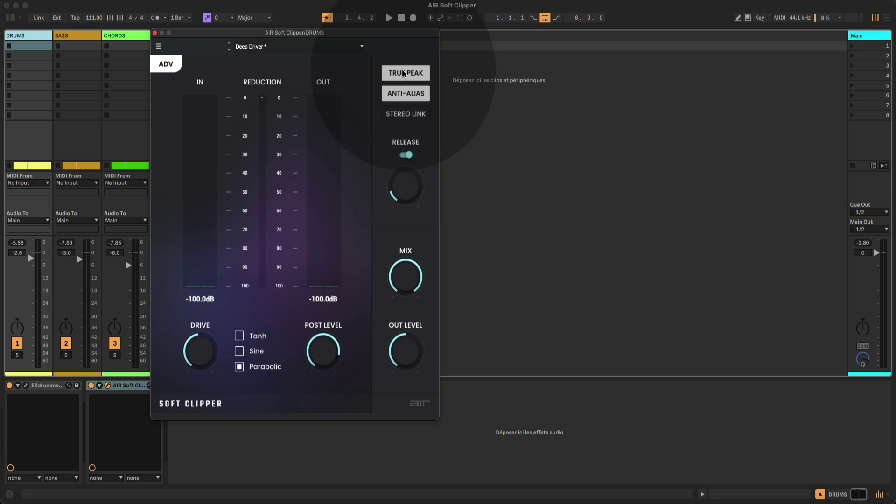
pyautogui.click(403, 71)
pyautogui.click(401, 74)
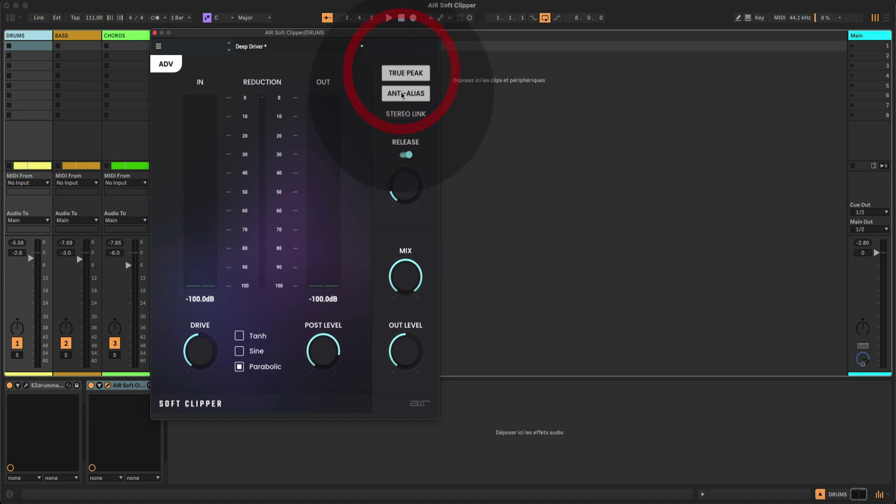
# Step: Toggle the Soft Clipper's Anti-Alias, Stereo Link and Release switches in turn, returning each one to its original state
pyautogui.click(402, 93)
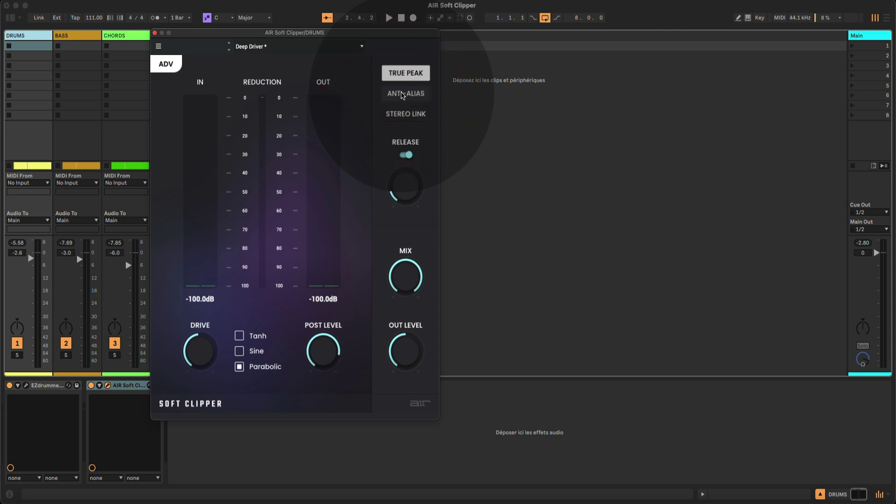
pyautogui.click(403, 93)
pyautogui.click(399, 116)
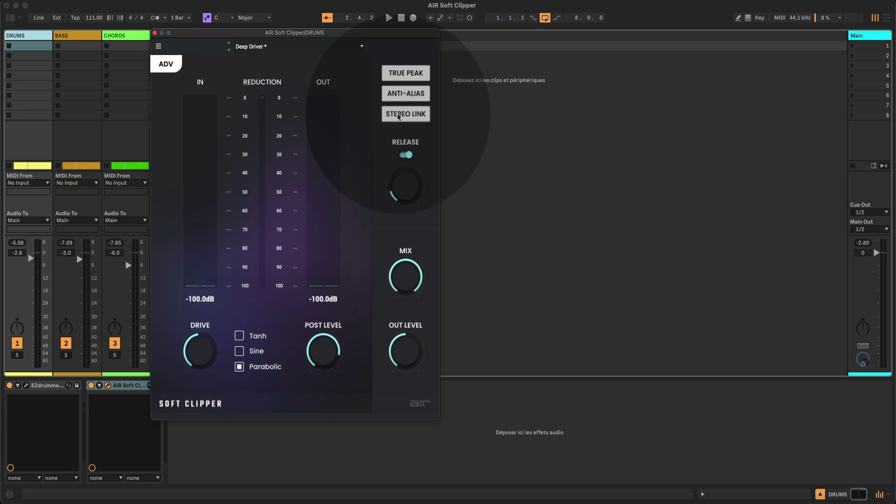
pyautogui.click(398, 114)
pyautogui.click(405, 155)
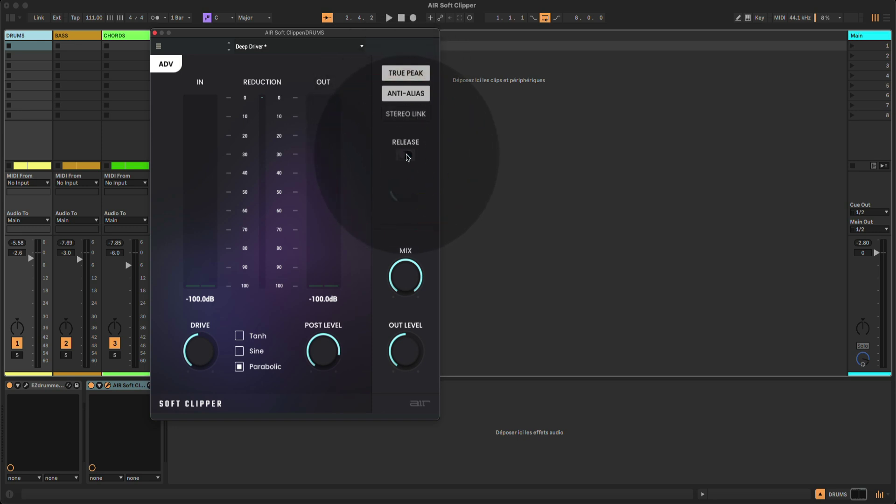
pyautogui.click(407, 156)
# Step: Sweep the release time down to 0.1 ms, and raise it to about 4.1 ms
pyautogui.moveTo(408, 189)
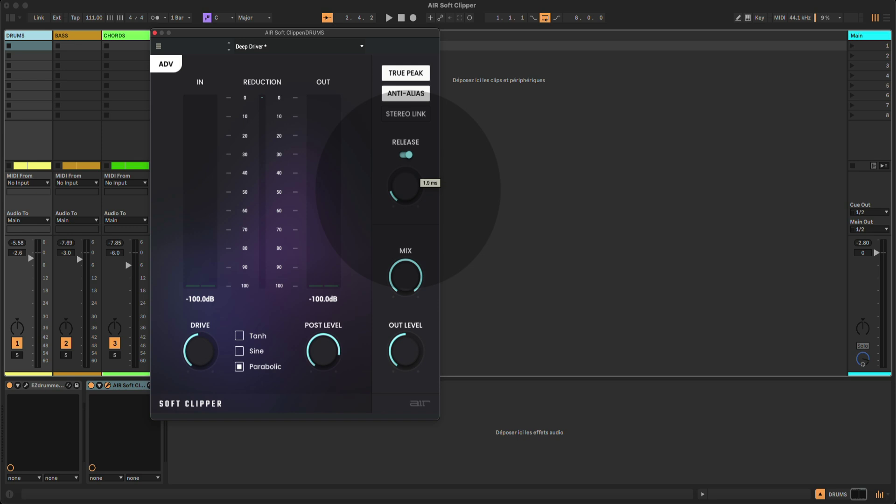
pyautogui.moveTo(408, 189); pyautogui.dragTo(408, 185)
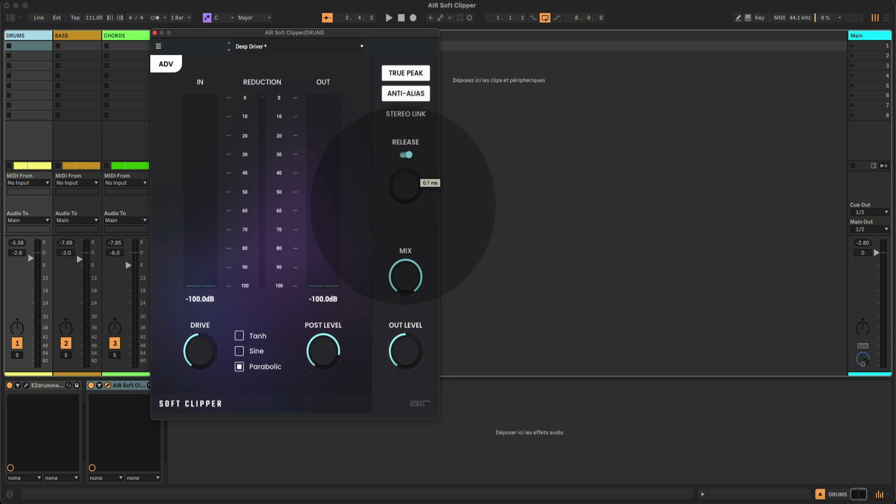
pyautogui.moveTo(407, 187); pyautogui.dragTo(403, 83)
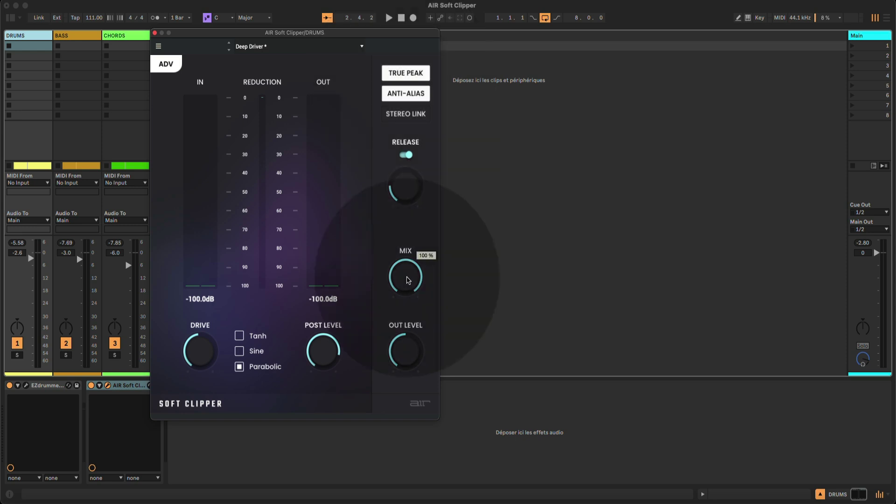
# Step: Lower the Mix below 100 %, and sweep the Out Level down to about -10.6 dB and back up
pyautogui.moveTo(408, 278); pyautogui.dragTo(407, 278)
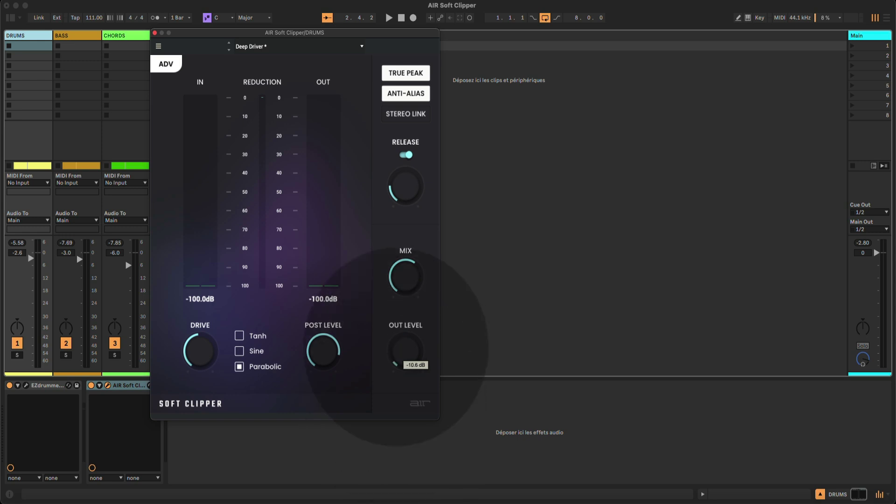
pyautogui.moveTo(393, 362)
pyautogui.mouseDown()
pyautogui.moveTo(403, 337)
pyautogui.moveTo(402, 374)
pyautogui.mouseUp()
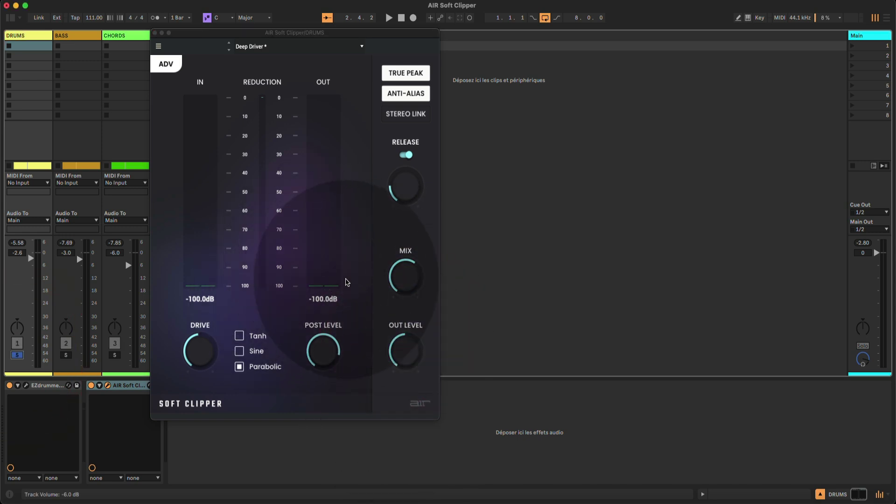
# Step: Play the soloed DRUMS track, raise the Drive, and audition the Sine and Tanh clipping modes
pyautogui.press('space')
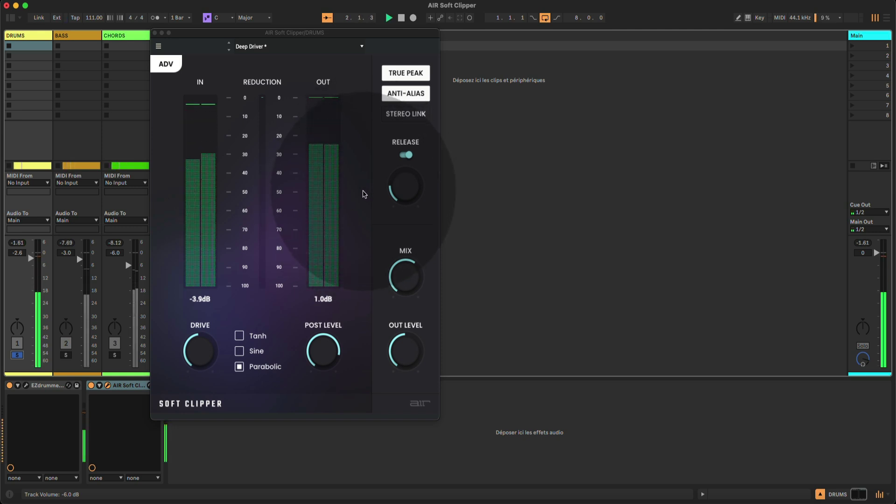
pyautogui.moveTo(192, 351)
pyautogui.mouseDown()
pyautogui.moveTo(186, 321)
pyautogui.moveTo(200, 341)
pyautogui.mouseUp()
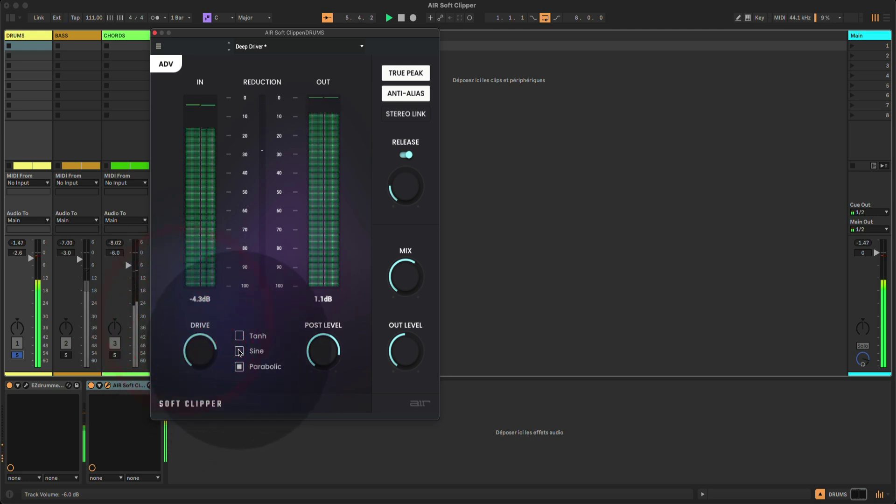
pyautogui.click(239, 351)
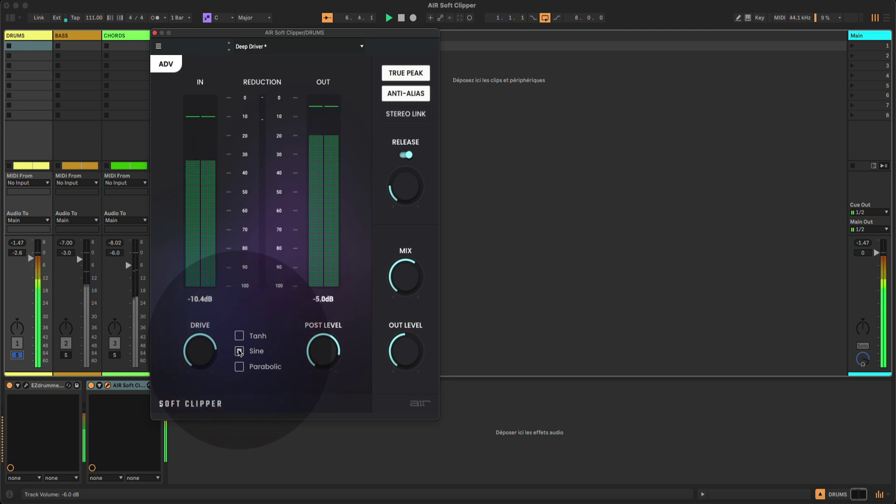
pyautogui.click(240, 336)
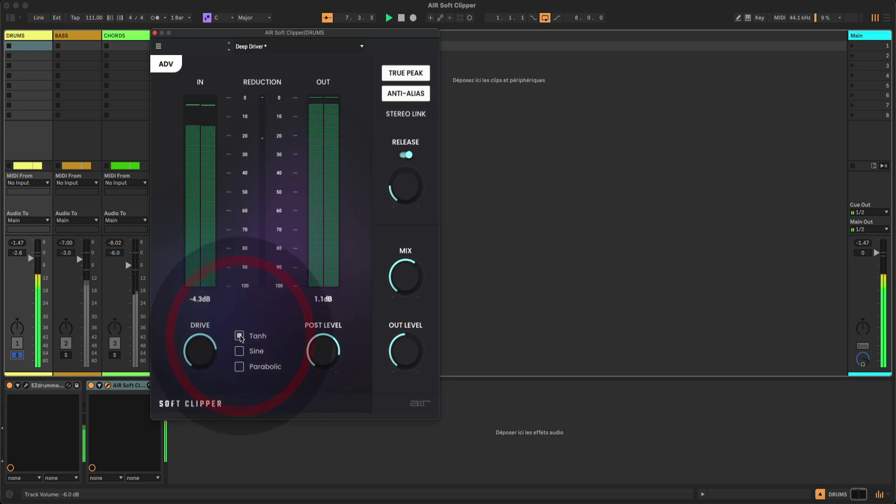
# Step: Lower the Post Level and push the Drive up to about 3837.1 %
pyautogui.moveTo(324, 349)
pyautogui.moveTo(321, 353); pyautogui.dragTo(321, 371)
pyautogui.click(201, 348)
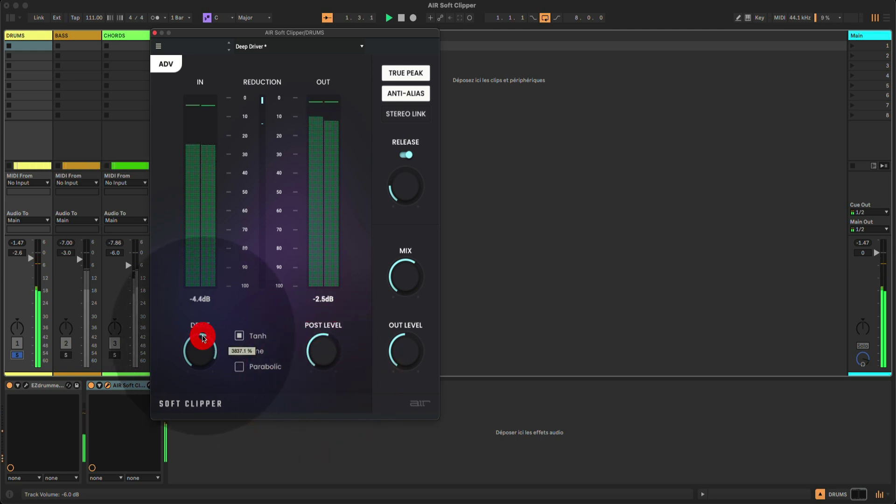
# Step: Compare the Sine and Parabolic clipping modes with the Drive raised to maximum, and return to Tanh
pyautogui.click(240, 351)
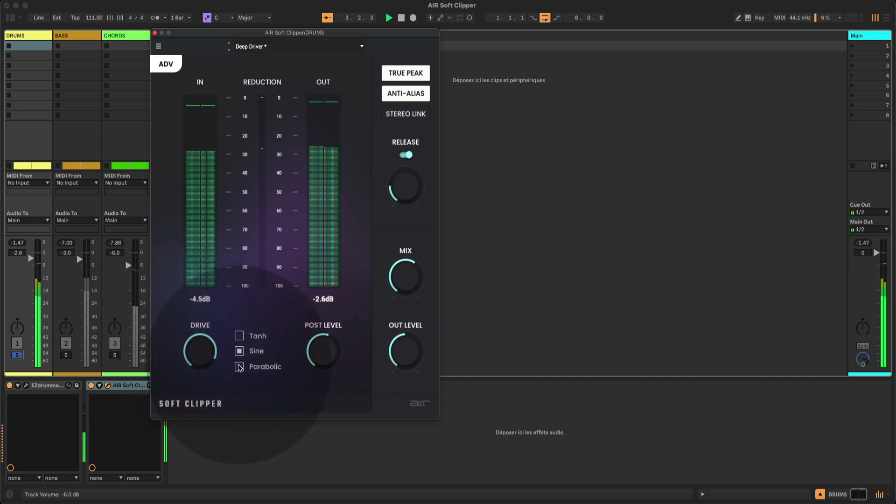
pyautogui.click(239, 366)
pyautogui.click(206, 345)
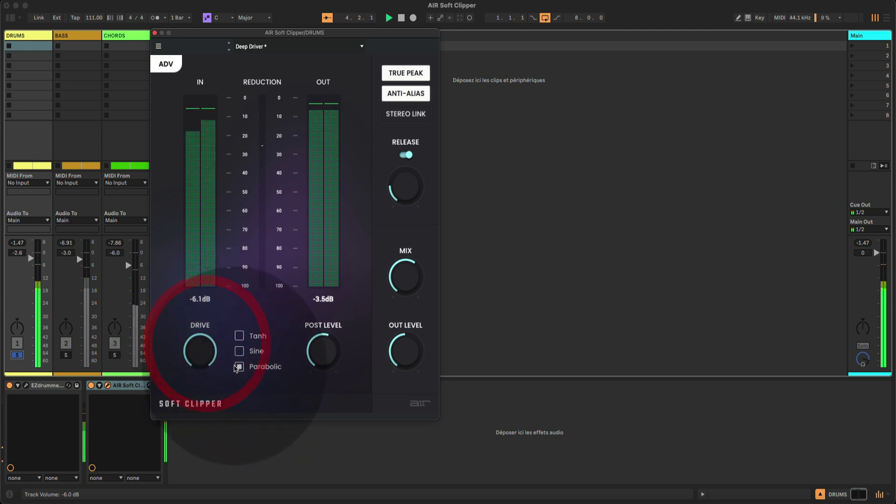
pyautogui.click(240, 352)
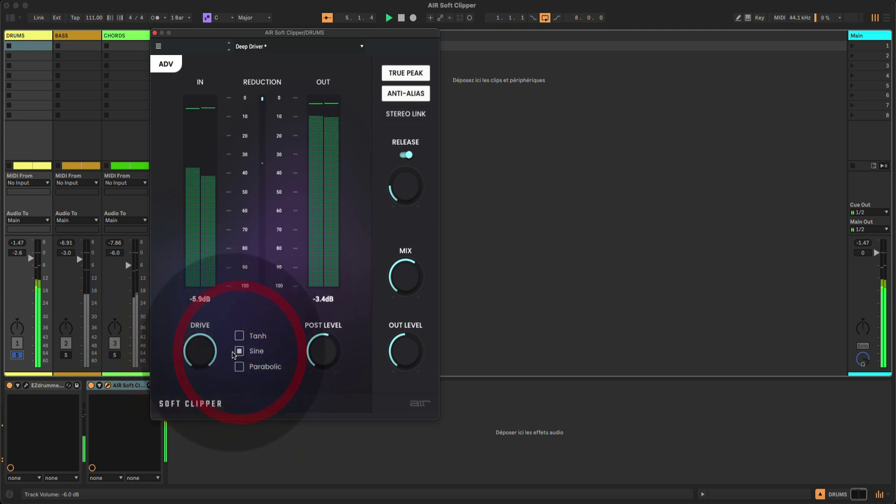
pyautogui.click(239, 336)
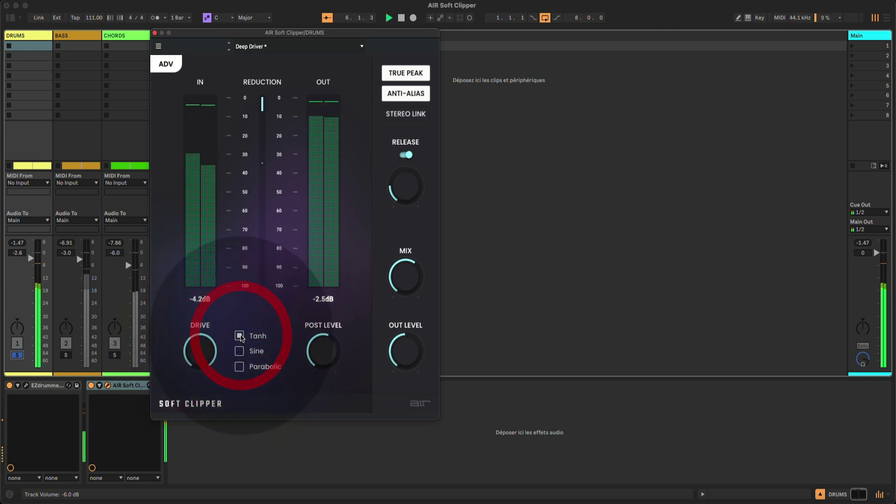
# Step: Lower the Mix to about 38 %, and toggle Anti-Alias and True Peak, leaving both on
pyautogui.moveTo(314, 346)
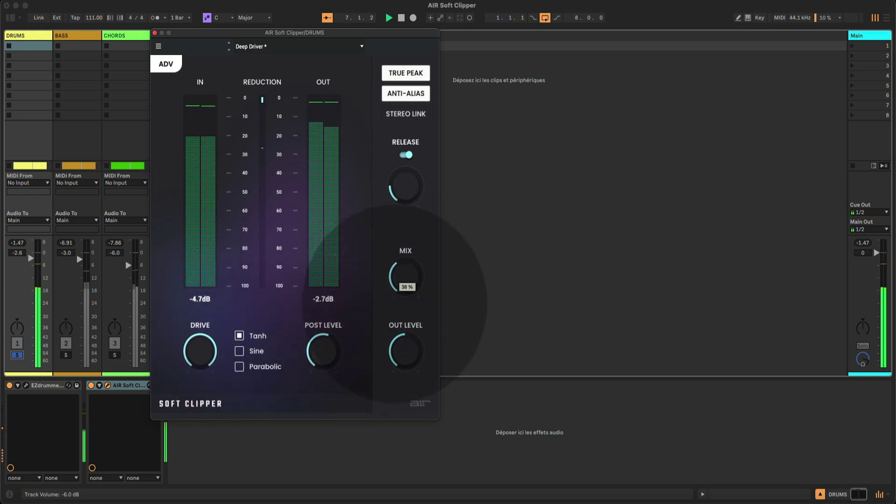
pyautogui.moveTo(401, 282); pyautogui.dragTo(396, 298)
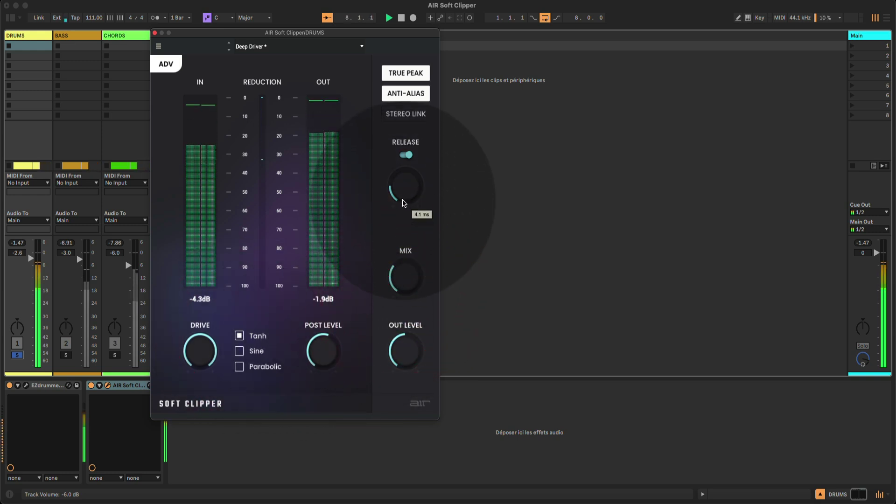
pyautogui.click(406, 93)
pyautogui.click(402, 73)
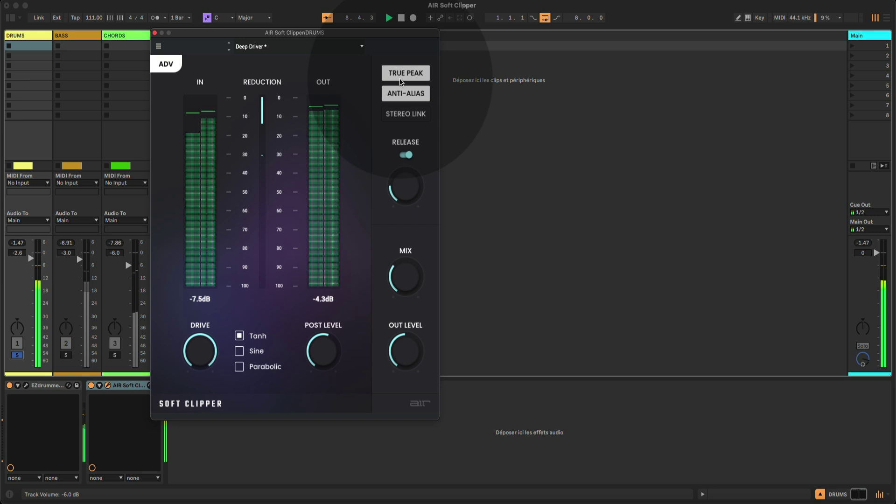
# Step: Rebalance the levels with Post Level at about -13.0 dB, Out Level at about +3.6 dB and a lower Mix
pyautogui.moveTo(331, 354)
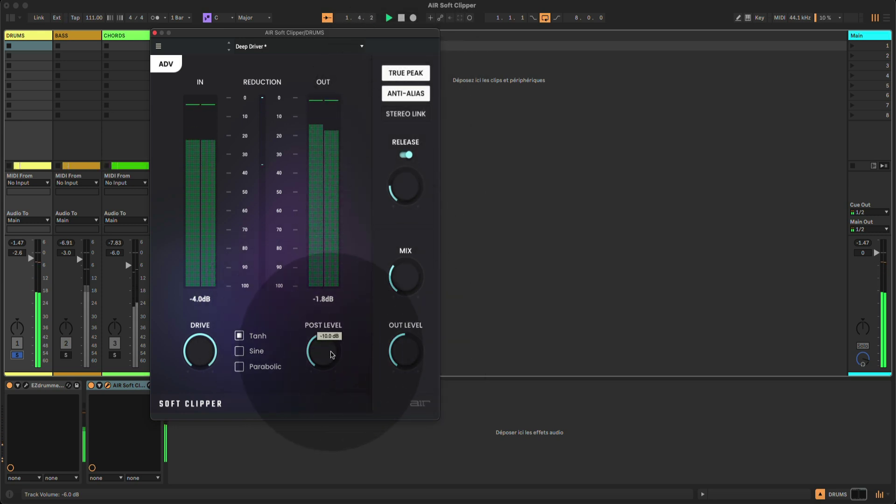
pyautogui.moveTo(322, 356); pyautogui.dragTo(324, 362)
pyautogui.moveTo(402, 353)
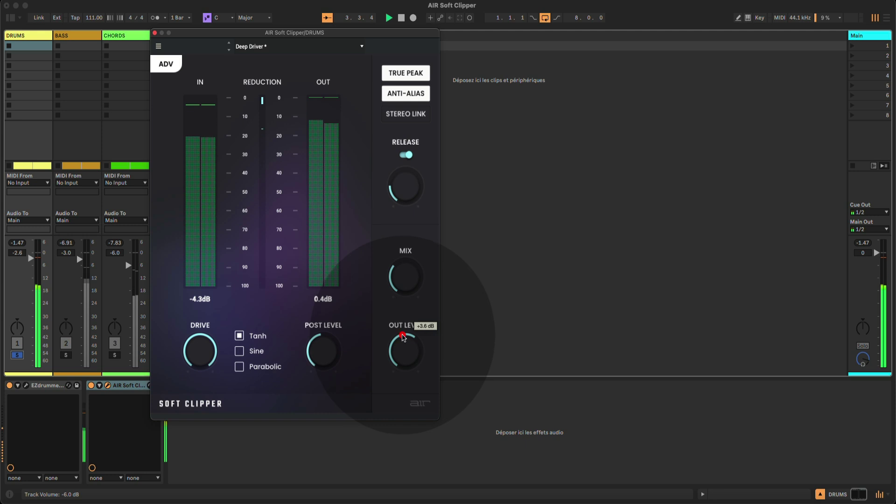
pyautogui.moveTo(400, 274); pyautogui.dragTo(399, 282)
pyautogui.moveTo(334, 353)
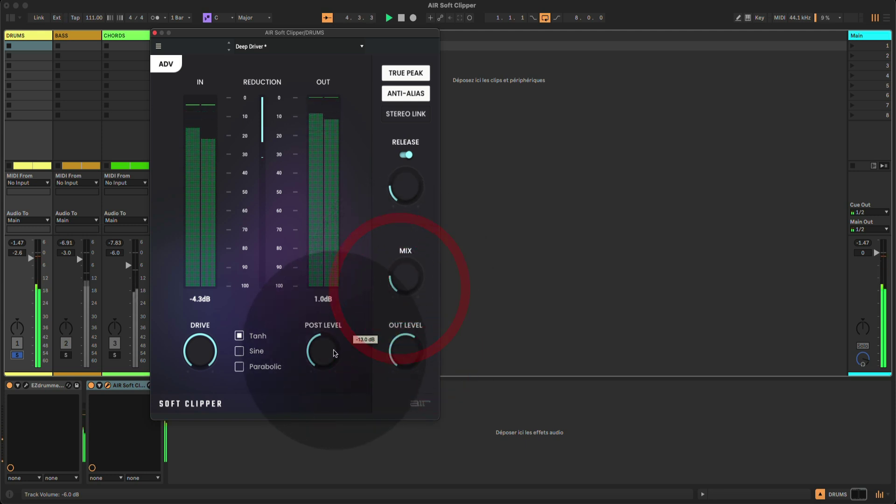
pyautogui.click(330, 353)
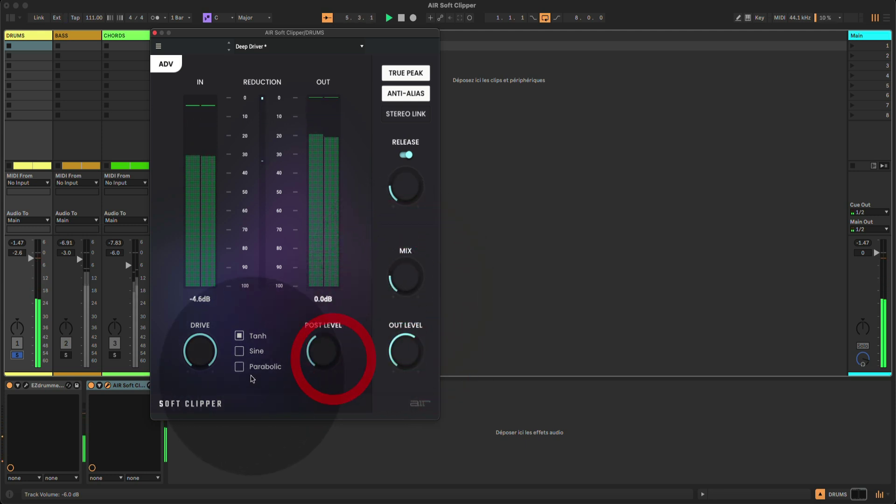
# Step: Switch the clipping mode to Sine with a lower Drive, raising the Post Level to about -7.9 dB and the Mix above 37 %
pyautogui.click(238, 351)
pyautogui.moveTo(206, 366); pyautogui.dragTo(206, 372)
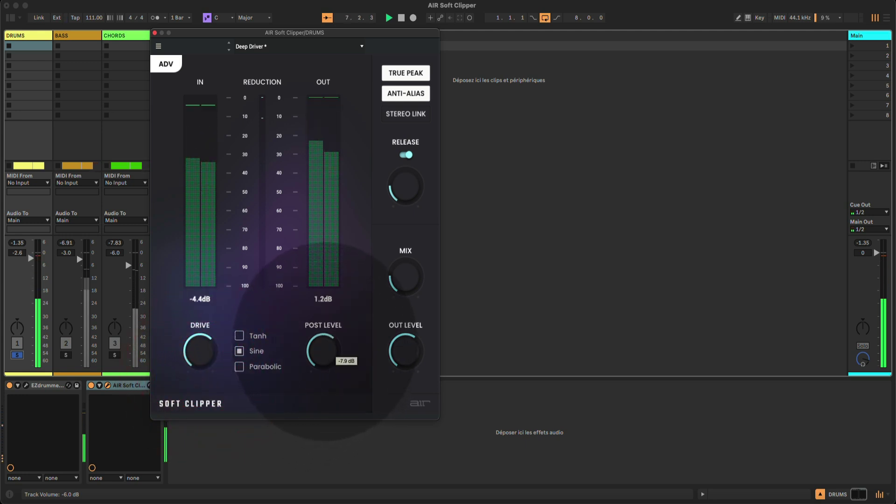
pyautogui.click(322, 346)
pyautogui.moveTo(406, 275)
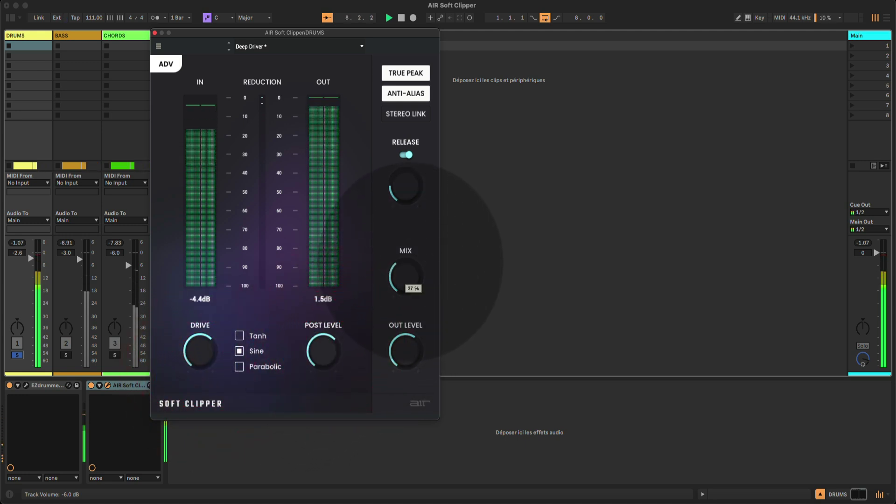
pyautogui.click(394, 271)
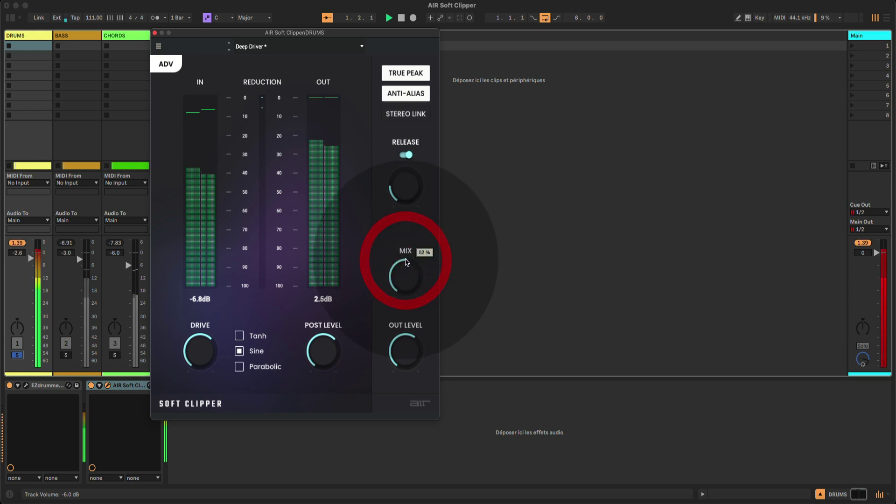
# Step: Switch Release off and back on during playback, and set the release time to 100.0 ms
pyautogui.click(405, 157)
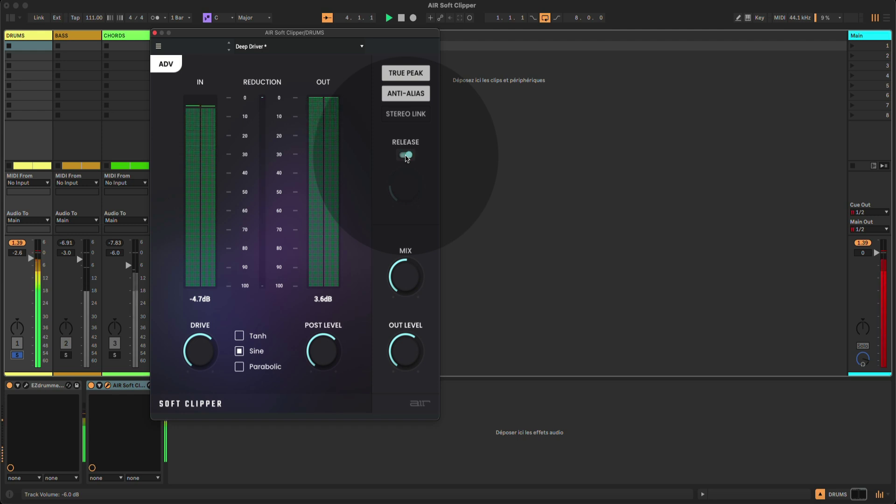
pyautogui.click(405, 157)
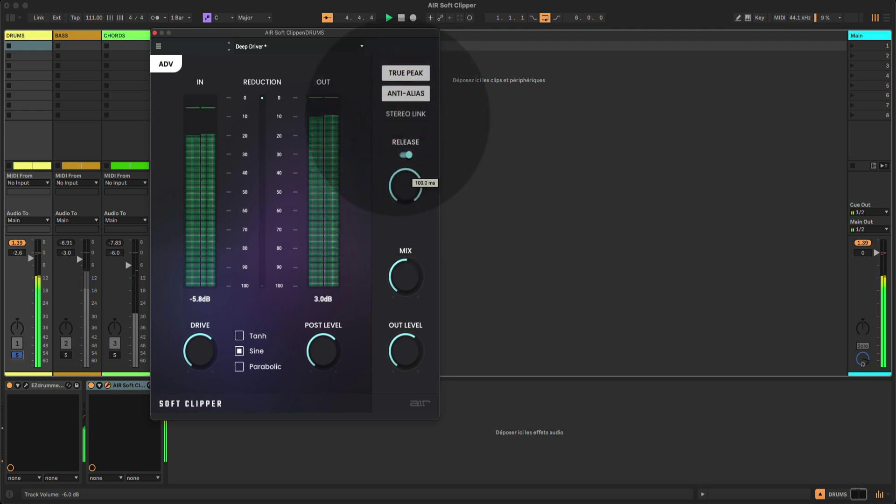
pyautogui.click(398, 174)
# Step: Raise the Mix above 58 % and set the Out Level to about +6.0 dB
pyautogui.moveTo(414, 287); pyautogui.dragTo(410, 279)
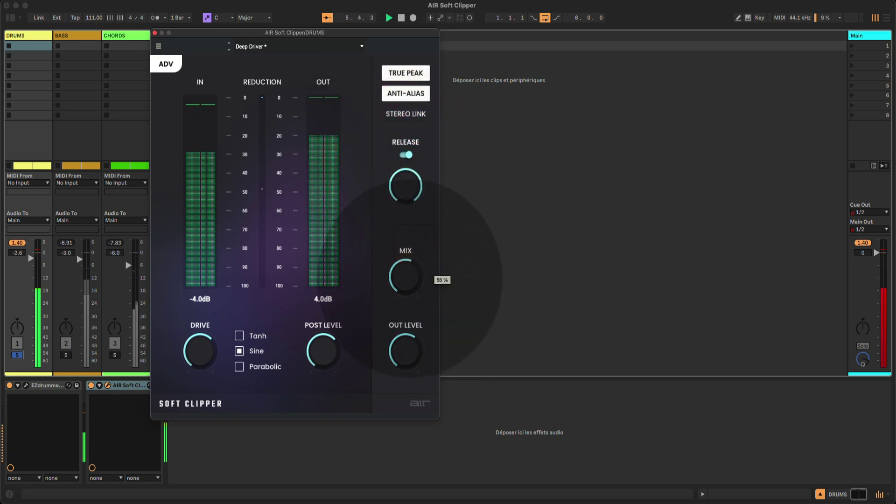
pyautogui.click(407, 275)
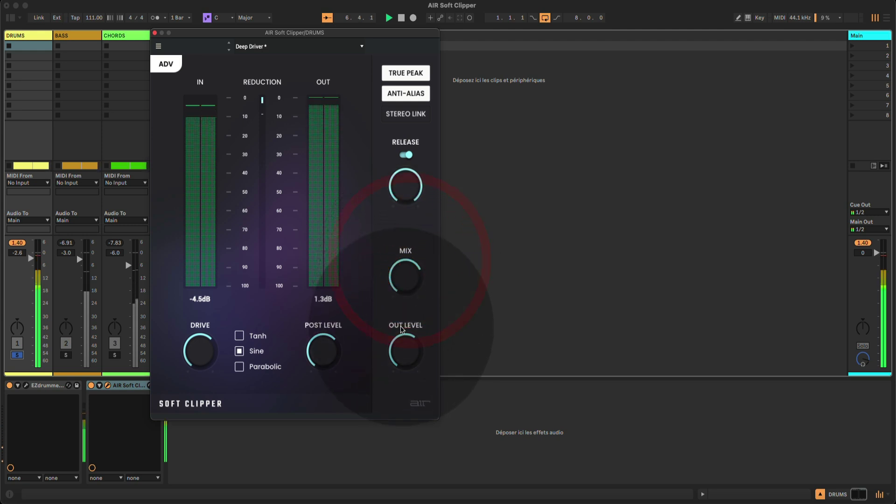
pyautogui.moveTo(404, 350)
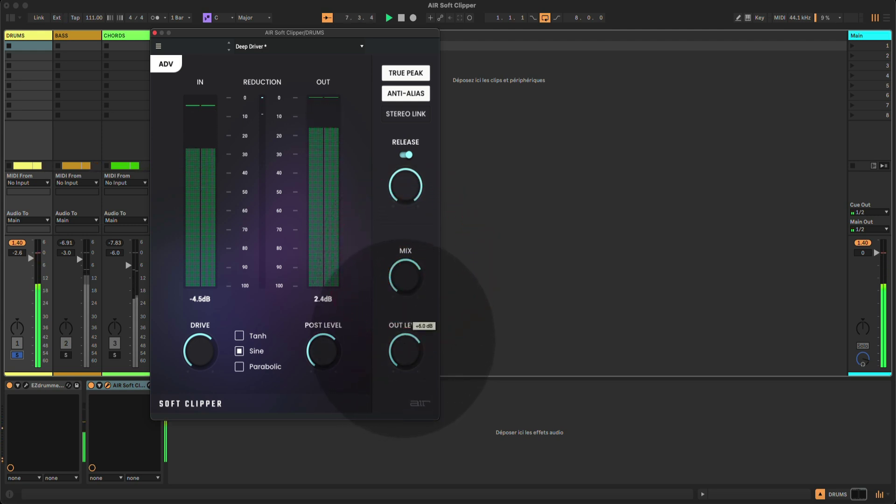
pyautogui.click(406, 346)
# Step: Reduce the release time to about 29.4 ms, and turn off Anti-Alias and True Peak
pyautogui.moveTo(411, 187)
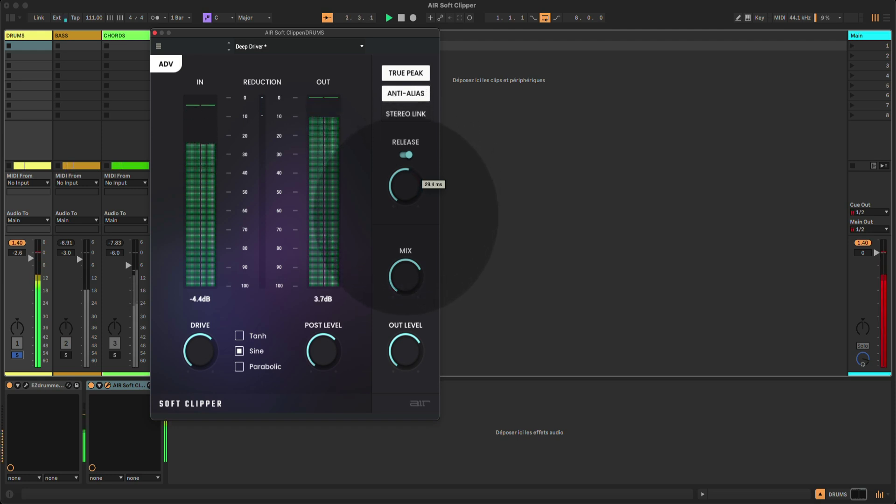
pyautogui.click(407, 211)
pyautogui.click(415, 96)
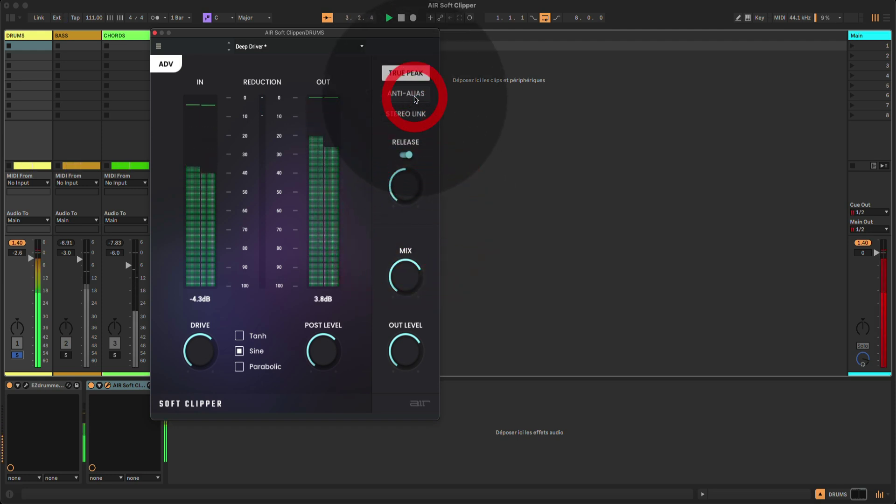
pyautogui.click(415, 73)
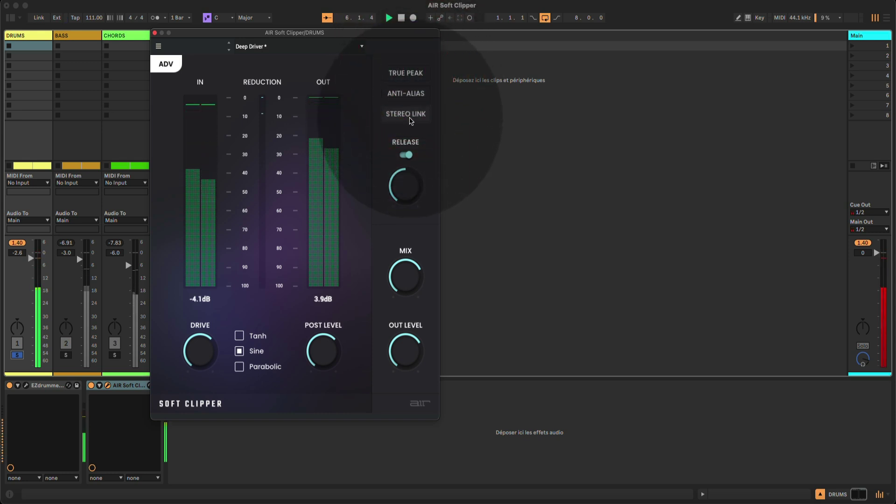
# Step: Turn on Stereo Link, True Peak and Anti-Alias, and switch Release off while the drums play
pyautogui.click(407, 114)
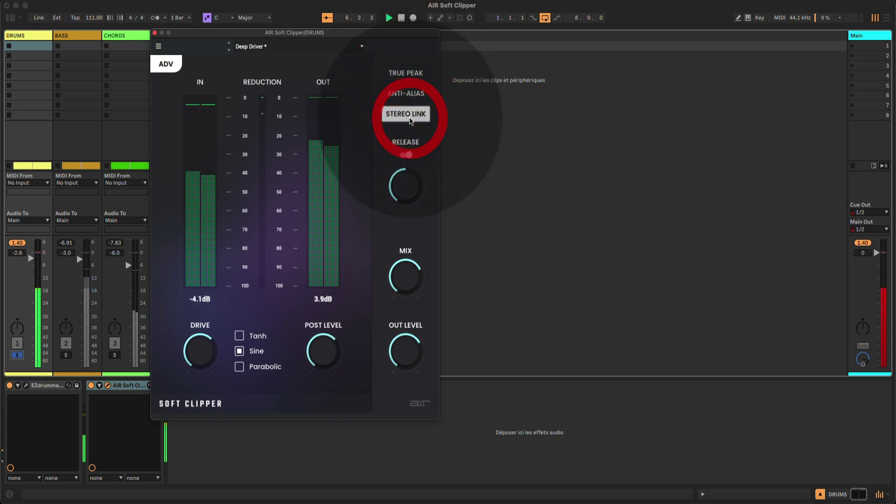
pyautogui.click(405, 154)
pyautogui.click(406, 73)
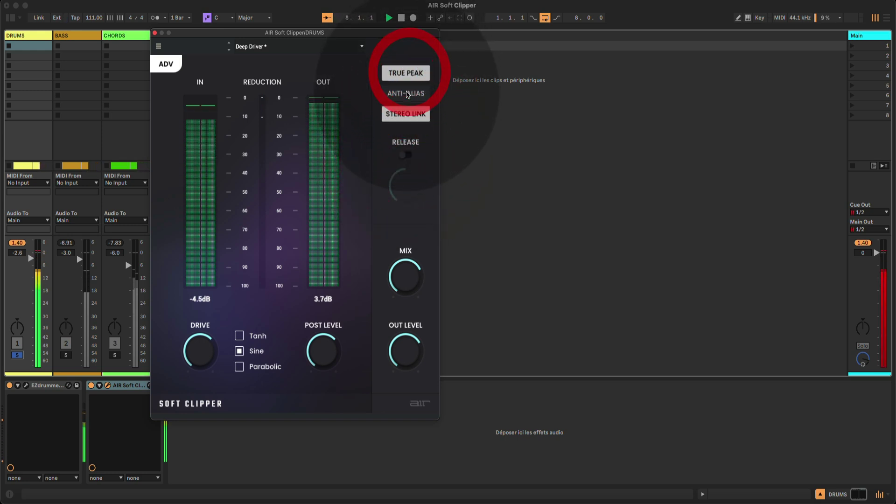
pyautogui.click(406, 93)
# Step: Switch Release back on, shorten its time to about 12.5 ms, and raise the Mix to its maximum
pyautogui.moveTo(411, 280)
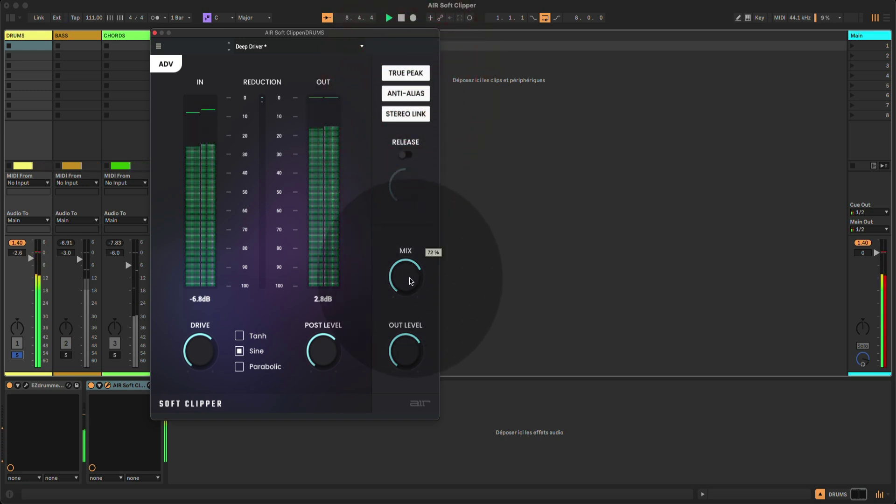
pyautogui.click(405, 154)
pyautogui.click(406, 198)
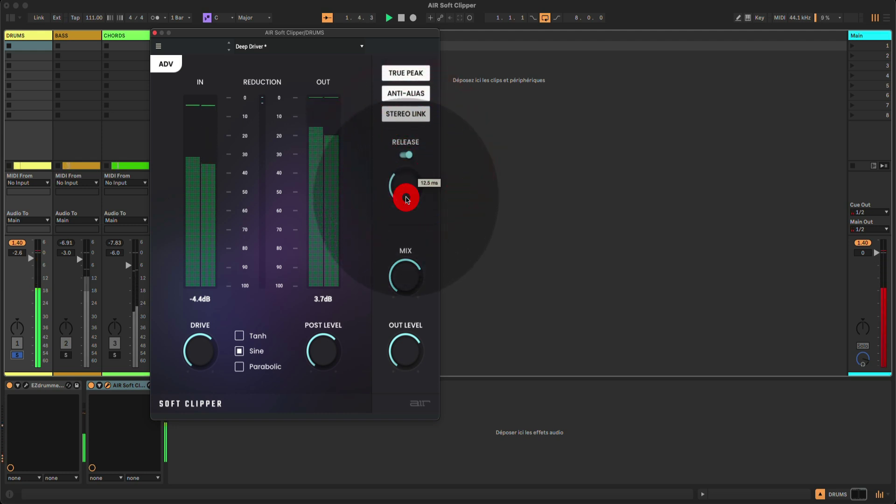
pyautogui.click(404, 264)
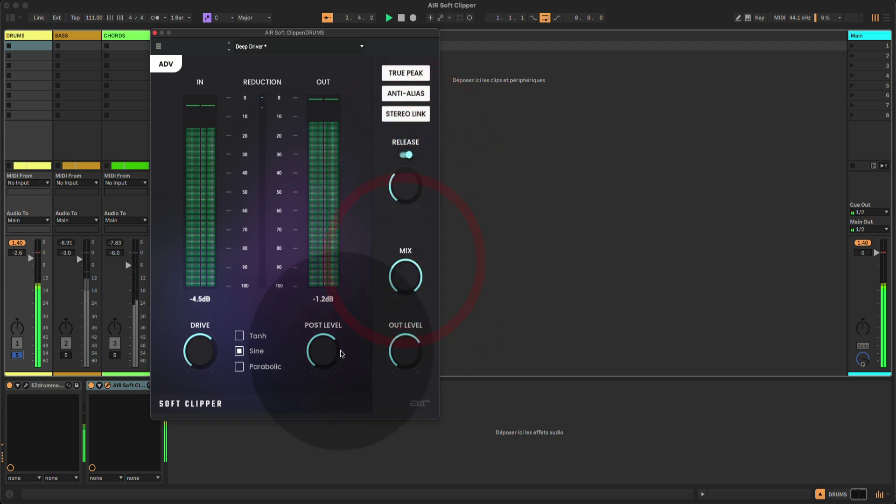
# Step: Raise the Post Level to about -3.8 dB, lower the Drive, and raise the Out Level
pyautogui.click(324, 337)
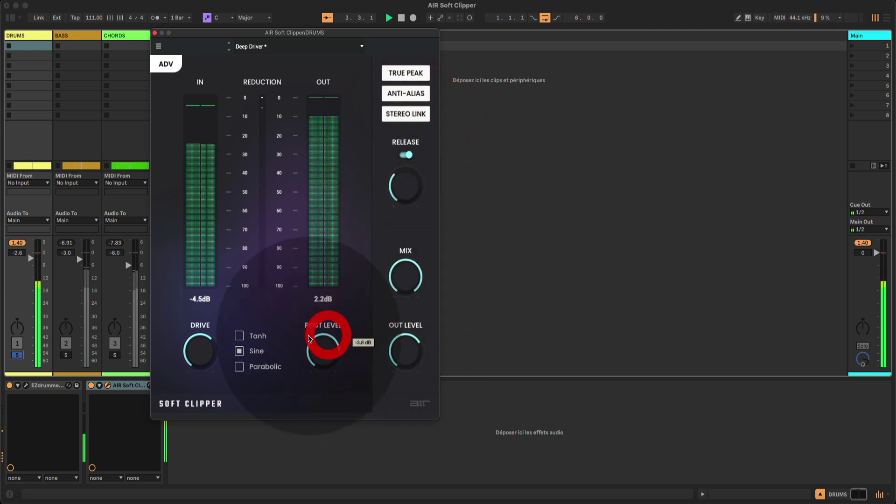
pyautogui.click(211, 354)
pyautogui.moveTo(393, 363)
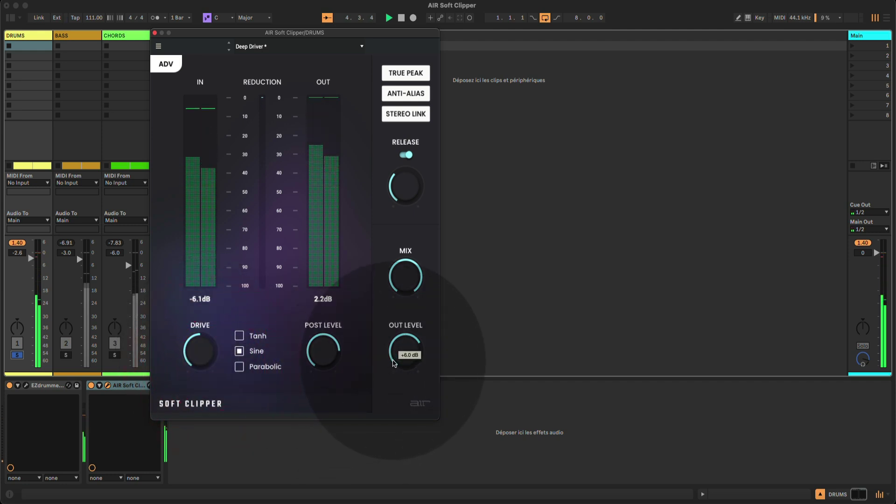
pyautogui.click(404, 349)
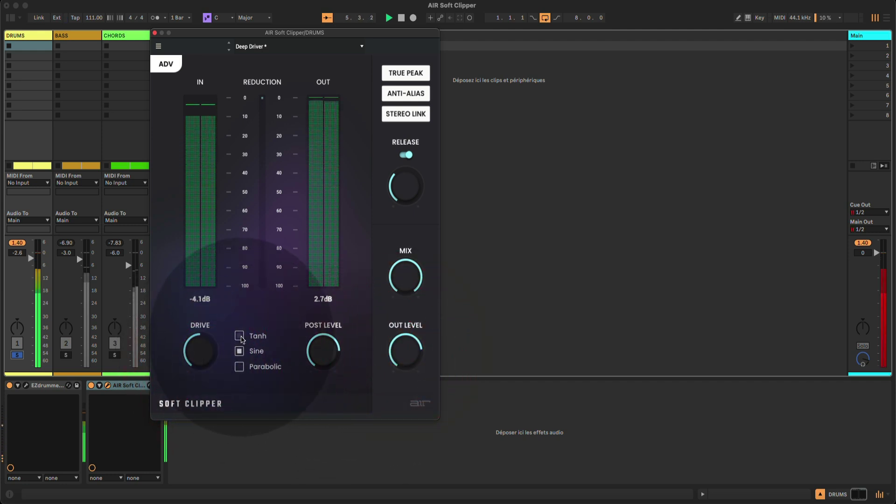
# Step: Try the Tanh clipping mode with a higher Out Level, and switch to Parabolic with the Out Level reduced
pyautogui.click(239, 336)
pyautogui.click(404, 353)
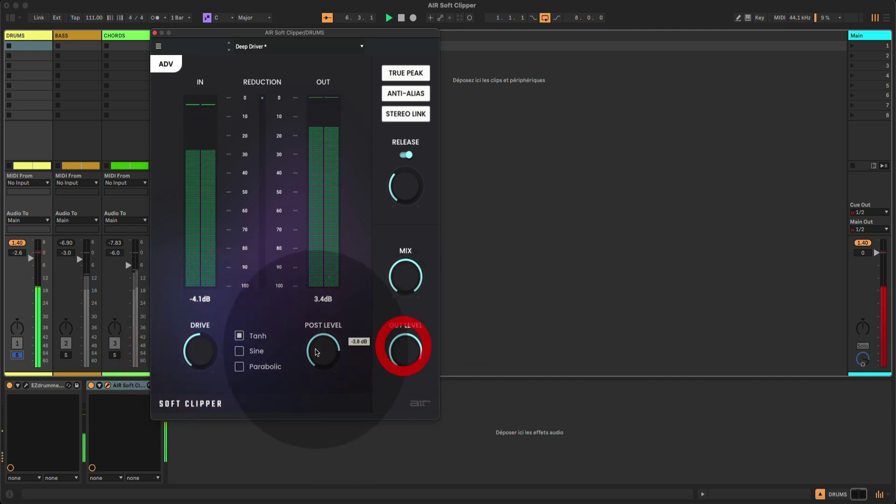
pyautogui.click(239, 367)
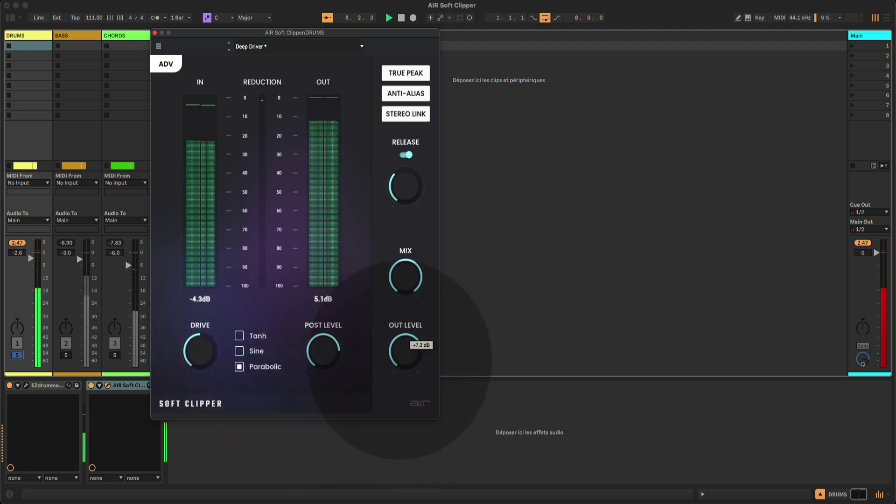
pyautogui.click(404, 352)
# Step: Reduce the Mix to about 66 %, set the release time to about 28.5 ms, and turn off Stereo Link
pyautogui.moveTo(406, 280)
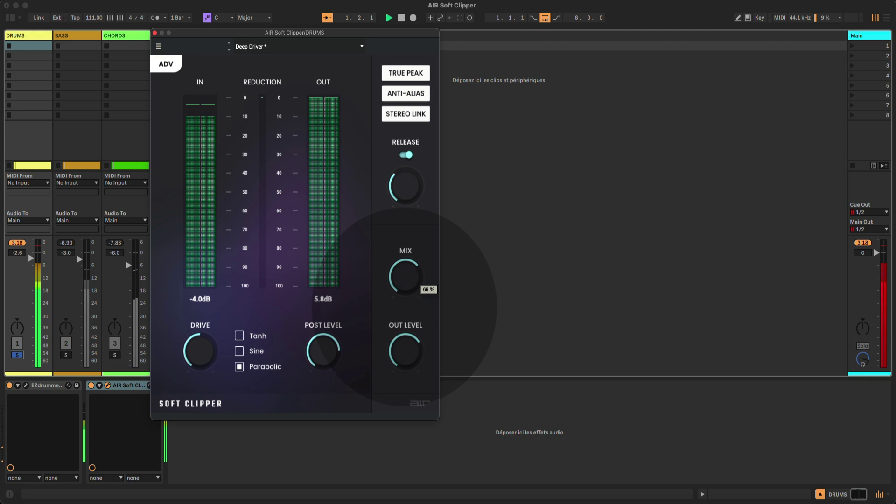
pyautogui.click(405, 308)
pyautogui.click(405, 187)
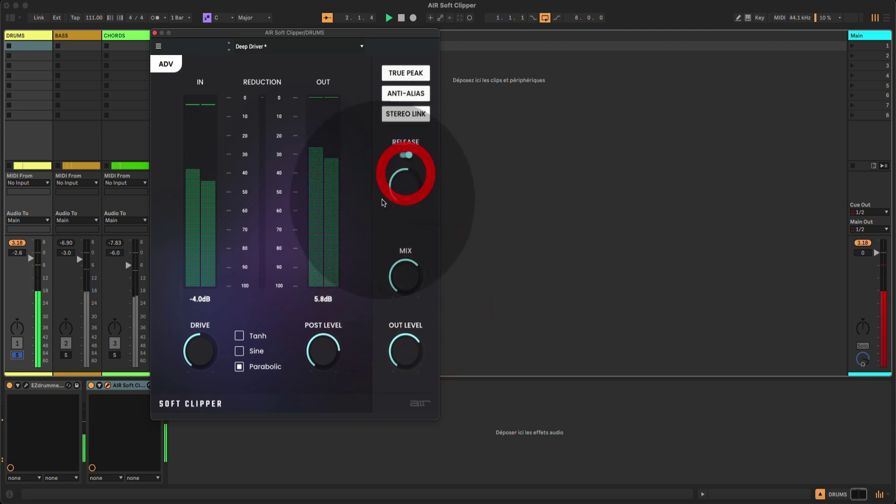
pyautogui.click(397, 116)
pyautogui.moveTo(391, 194)
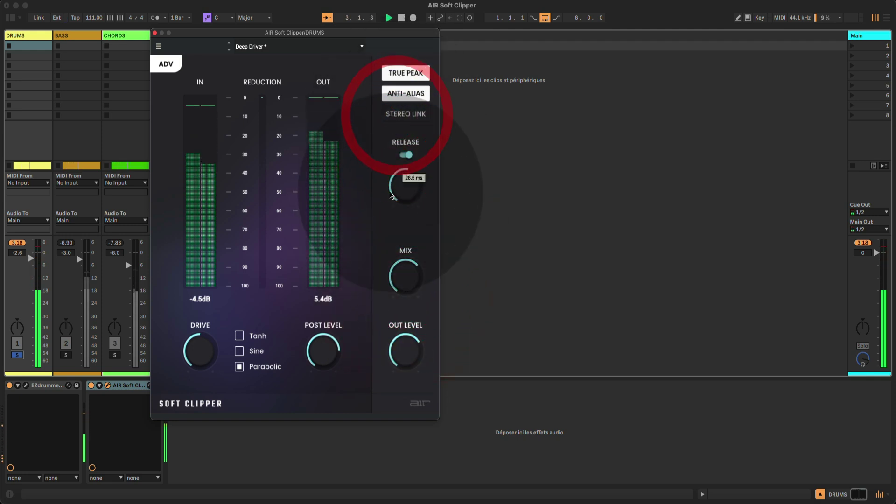
# Step: Return to the basic view, raise the Drive, and lower the Post Level to about -5.9 dB
pyautogui.click(165, 64)
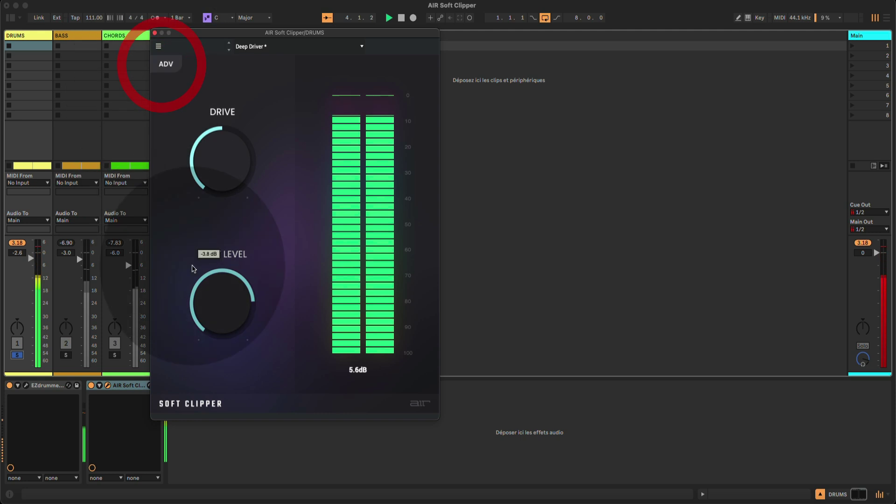
pyautogui.moveTo(228, 169)
pyautogui.click(226, 150)
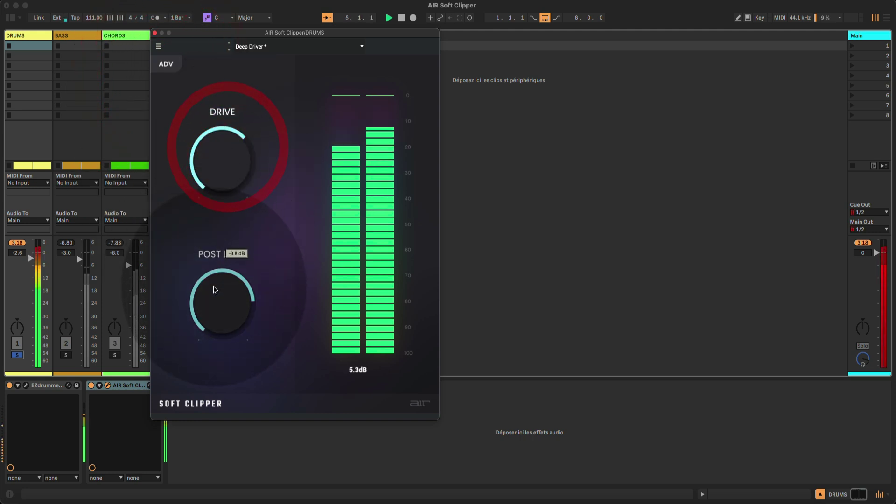
pyautogui.click(210, 300)
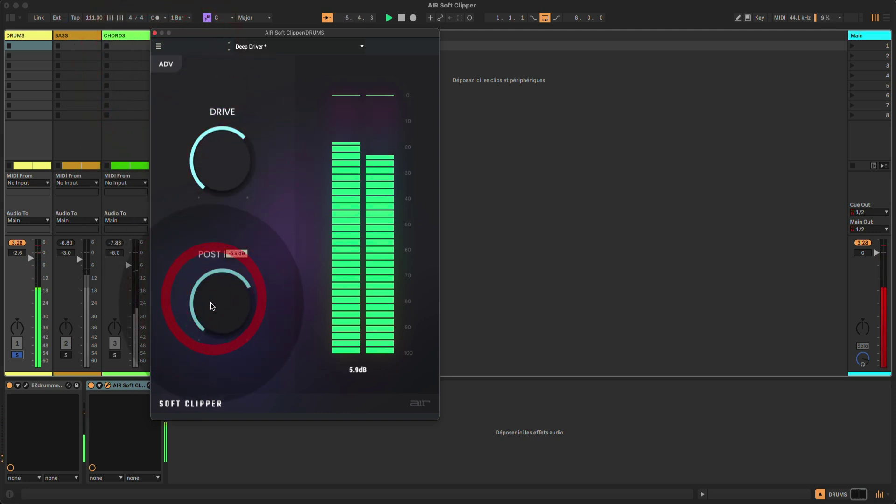
# Step: Bypass the Soft Clipper on the DRUMS track and re-enable it to compare the sound
pyautogui.click(92, 385)
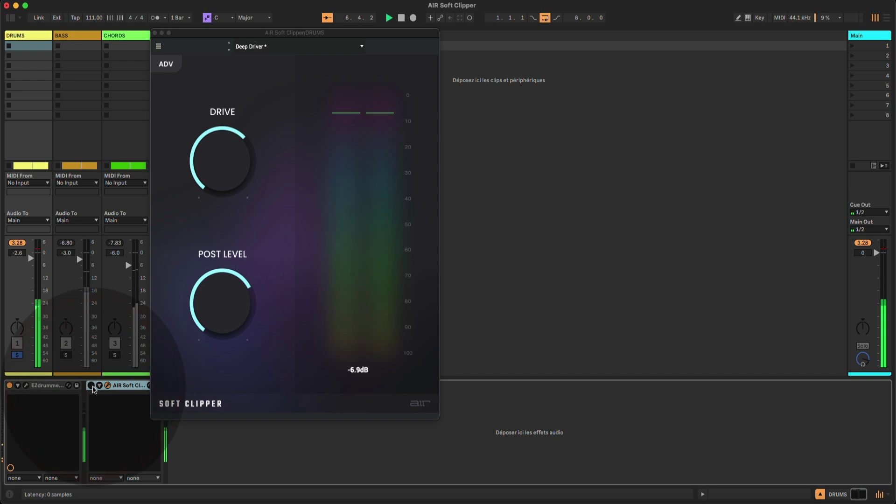
pyautogui.click(91, 386)
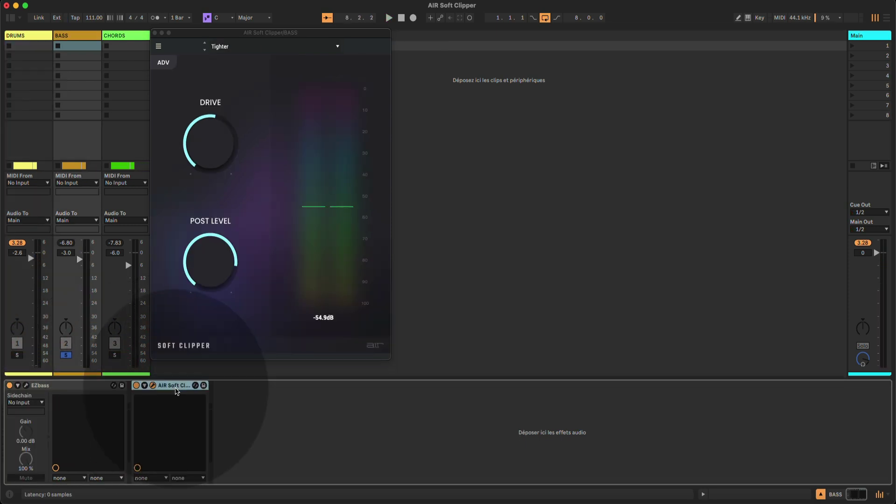
# Step: Play the BASS track with its Soft Clipper window open and raise the Drive to about 1600 %
pyautogui.click(175, 388)
pyautogui.click(225, 285)
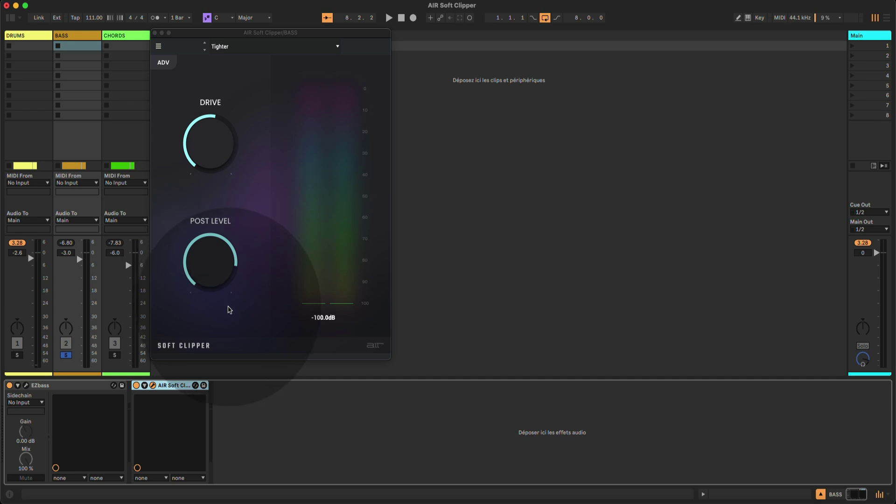
pyautogui.press('space')
pyautogui.click(216, 142)
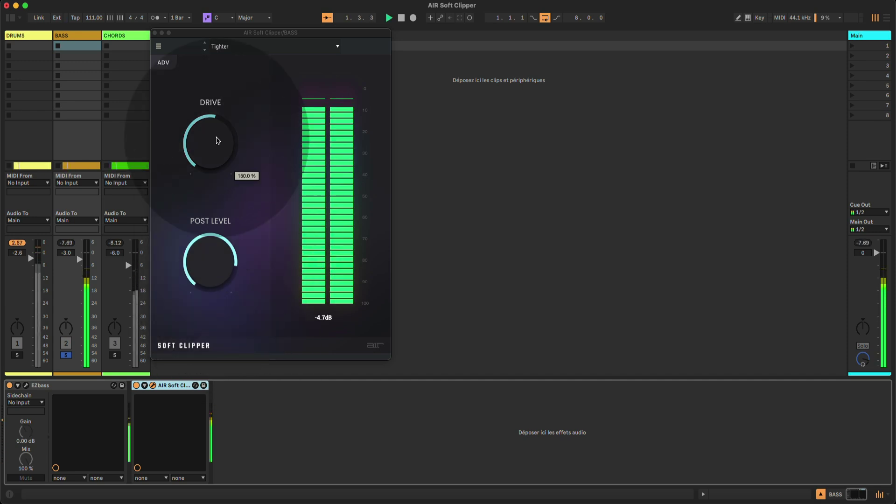
pyautogui.moveTo(215, 153); pyautogui.dragTo(214, 131)
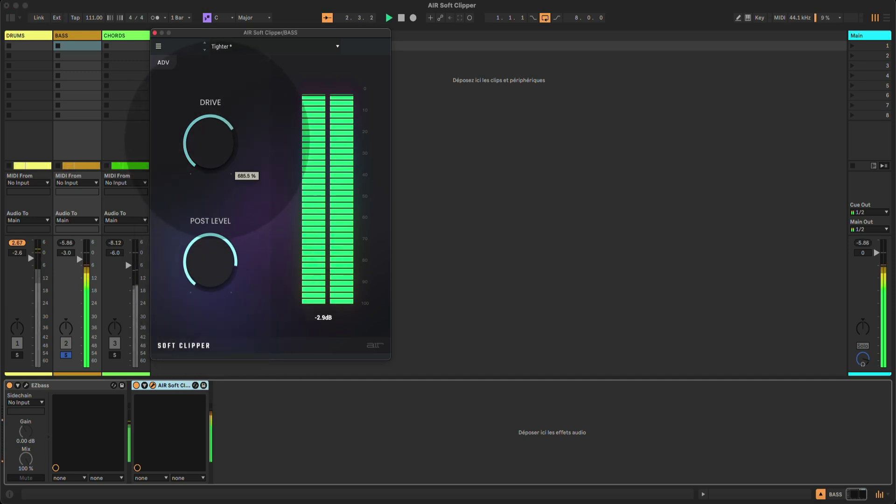
pyautogui.moveTo(220, 135); pyautogui.dragTo(212, 117)
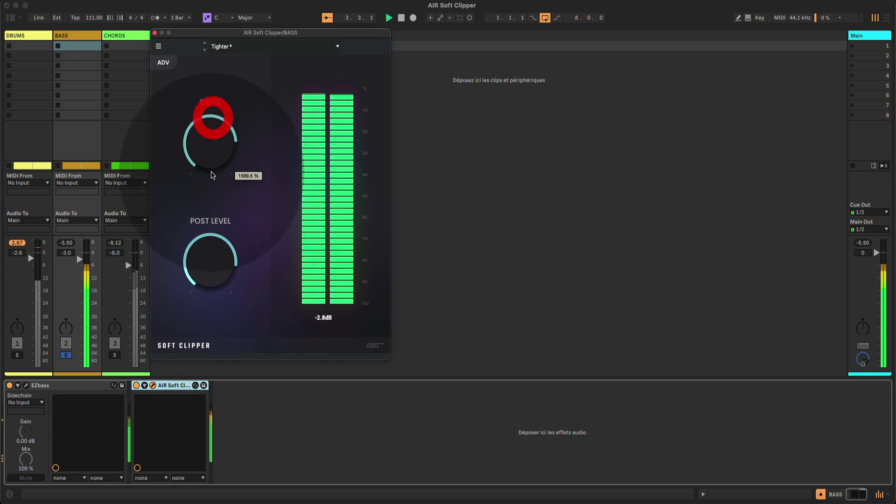
# Step: Push the bass clipper's Drive to 10000 % while lowering the Post Level
pyautogui.moveTo(219, 247); pyautogui.dragTo(206, 261)
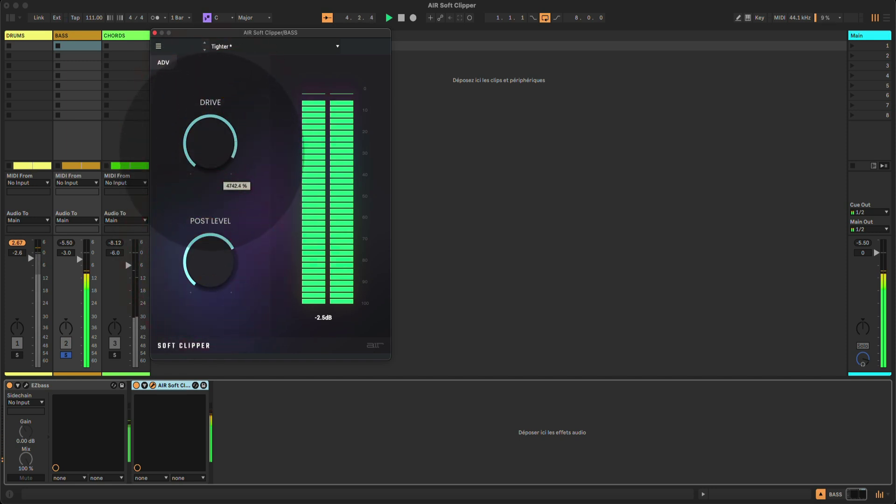
pyautogui.moveTo(211, 151); pyautogui.dragTo(210, 142)
pyautogui.moveTo(220, 245); pyautogui.dragTo(214, 262)
pyautogui.moveTo(219, 166); pyautogui.dragTo(217, 158)
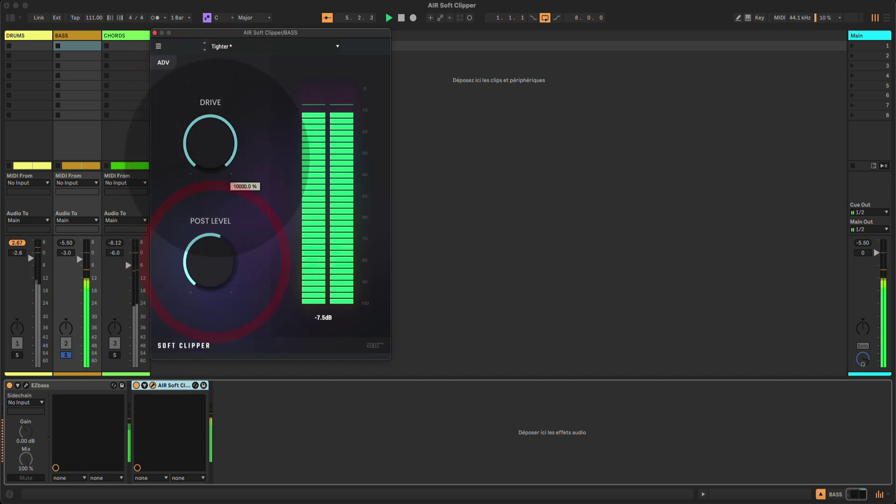
# Step: Reduce the Post Level to about -12.1 dB, pull the Drive back, and raise the Post Level to about -5.7 dB
pyautogui.click(215, 146)
pyautogui.click(219, 261)
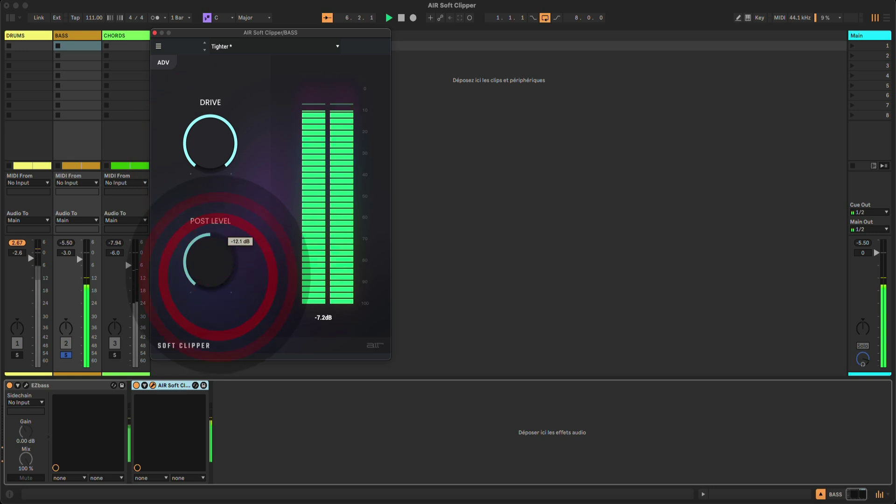
pyautogui.moveTo(218, 275); pyautogui.dragTo(218, 268)
pyautogui.moveTo(217, 148); pyautogui.dragTo(216, 179)
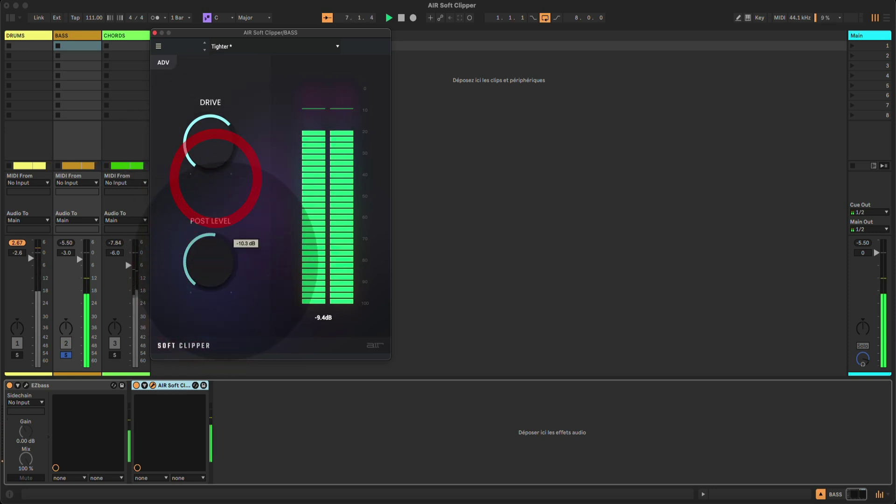
pyautogui.click(214, 254)
# Step: Show the bass clipper's advanced controls, turn on True Peak and Anti-Alias, and lengthen the release time
pyautogui.click(163, 62)
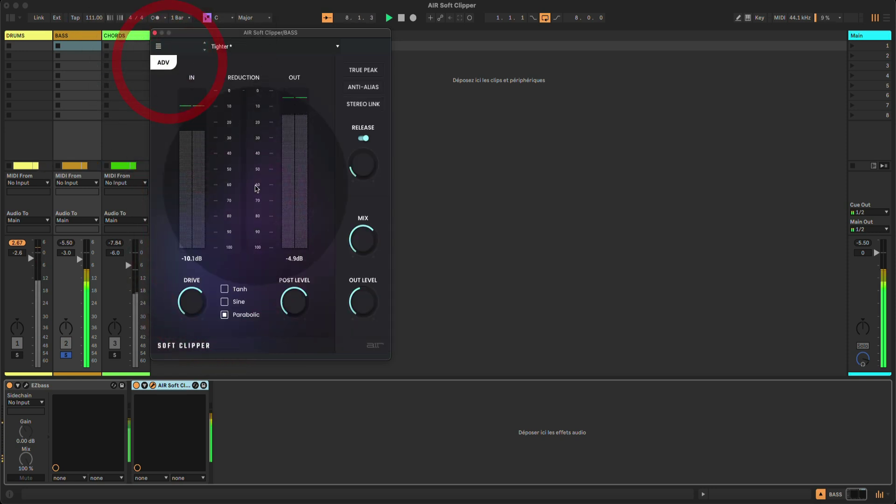
pyautogui.click(375, 72)
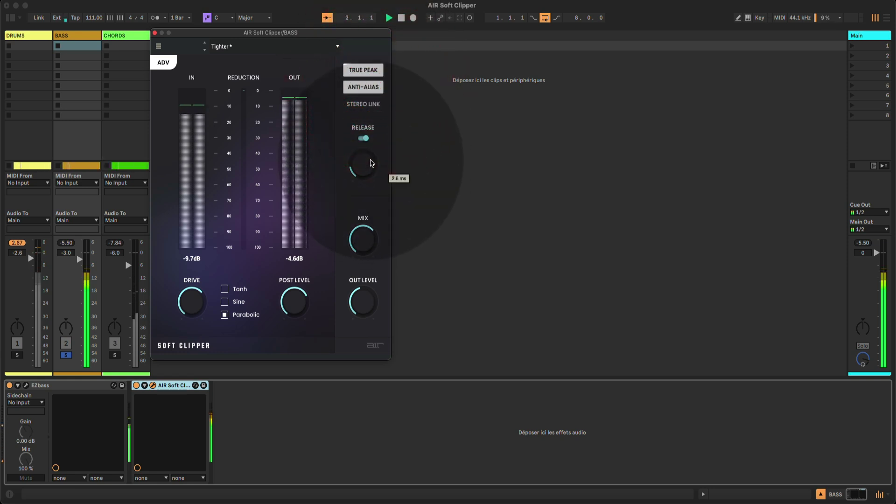
pyautogui.moveTo(363, 164)
pyautogui.mouseDown()
pyautogui.moveTo(363, 125)
pyautogui.moveTo(361, 151)
pyautogui.mouseUp()
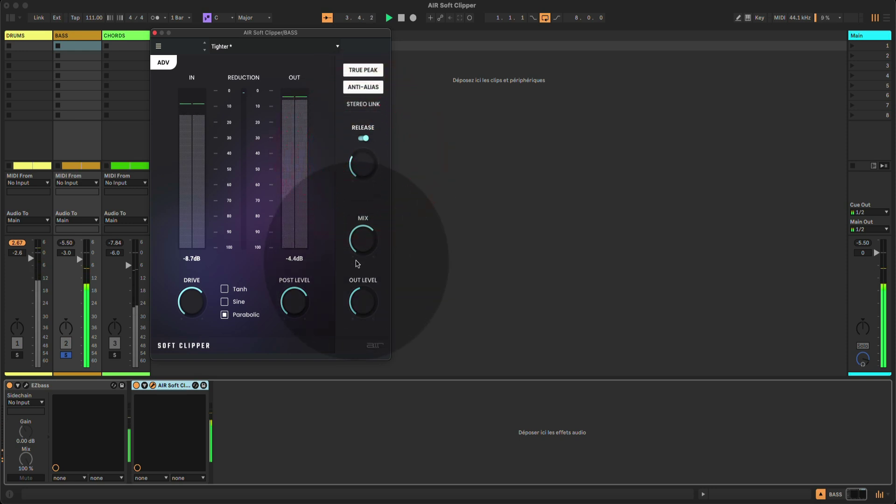
# Step: Switch the bass clipping mode to Sine, raise the Drive slightly, and raise the Mix above 67 %
pyautogui.click(225, 302)
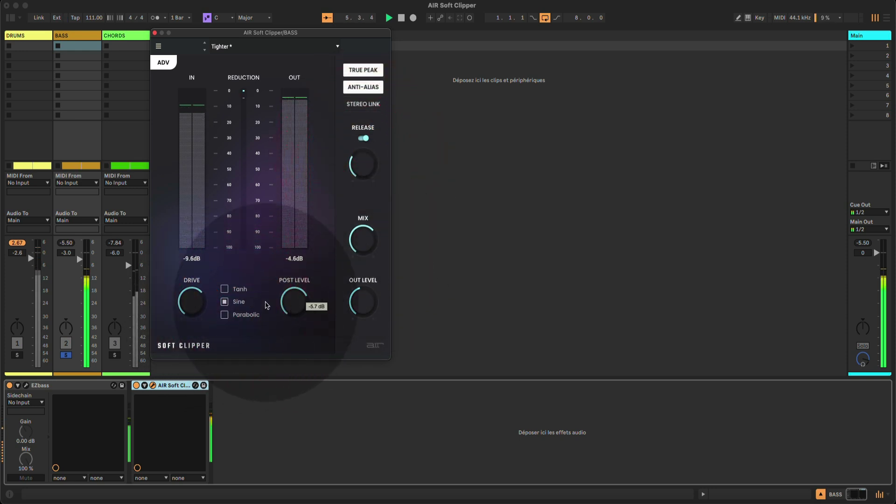
pyautogui.moveTo(192, 299)
pyautogui.moveTo(192, 297); pyautogui.dragTo(193, 299)
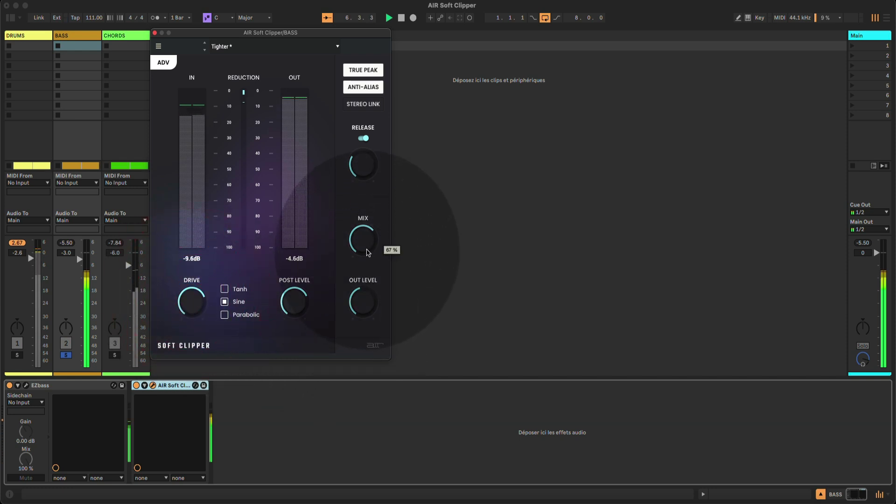
pyautogui.click(363, 240)
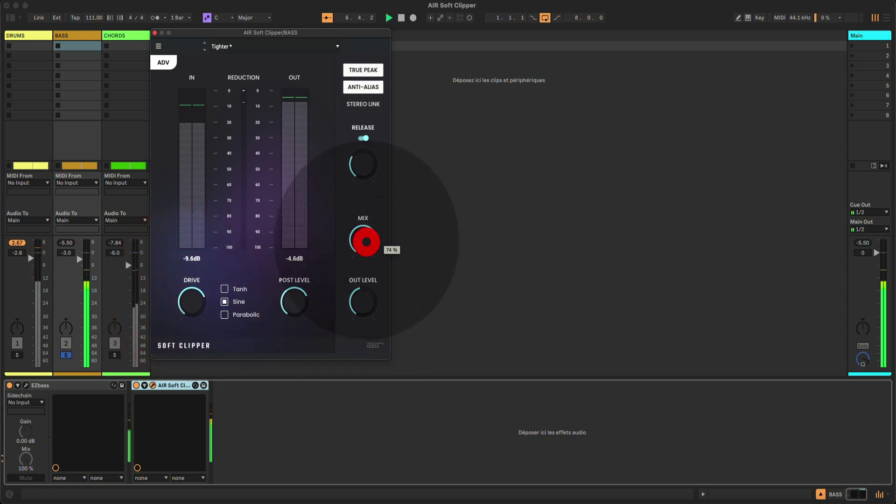
# Step: Rebalance the bass clipper's Post Level and Out Level, dipping the Post Level before bringing it back up
pyautogui.click(295, 305)
pyautogui.click(360, 303)
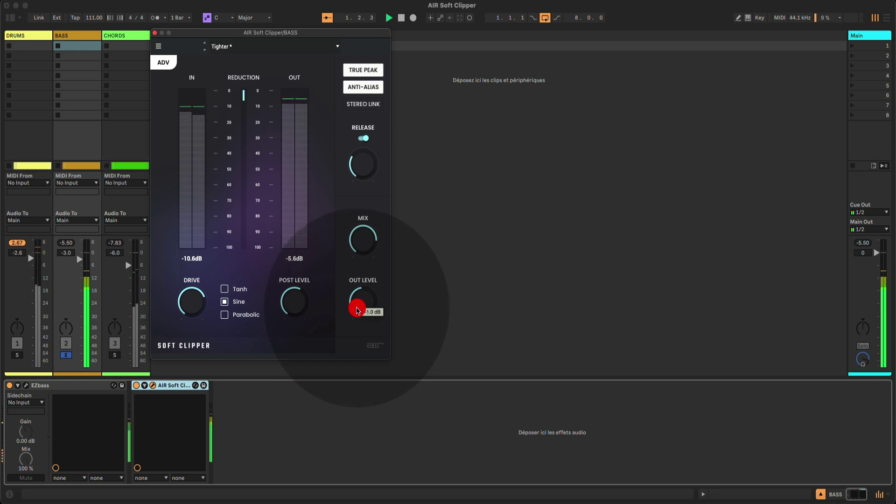
pyautogui.moveTo(303, 307); pyautogui.dragTo(302, 288)
pyautogui.moveTo(363, 293); pyautogui.dragTo(364, 298)
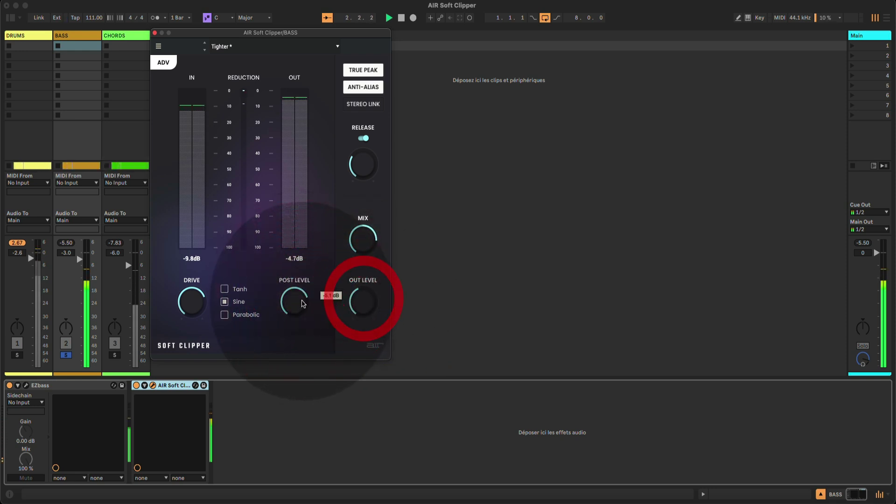
pyautogui.moveTo(302, 301); pyautogui.dragTo(304, 306)
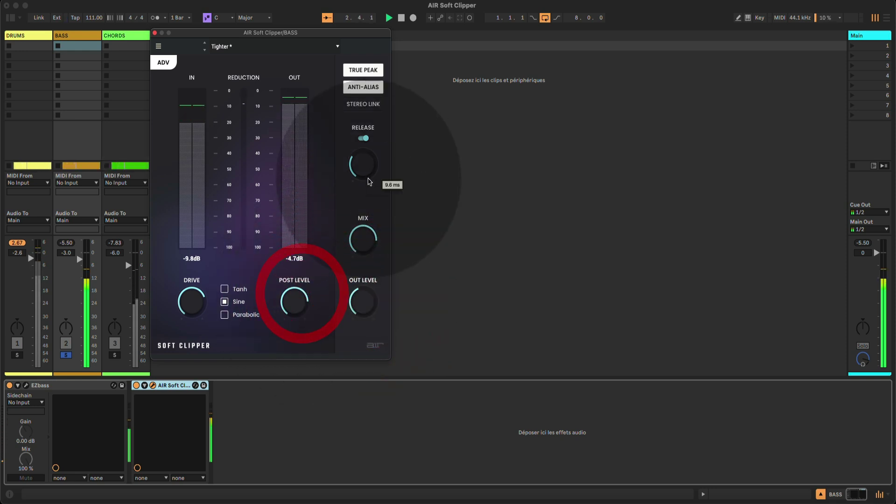
# Step: Lengthen the bass clipper's release time to about 61.8 ms and lower its Mix to 50 %
pyautogui.click(364, 138)
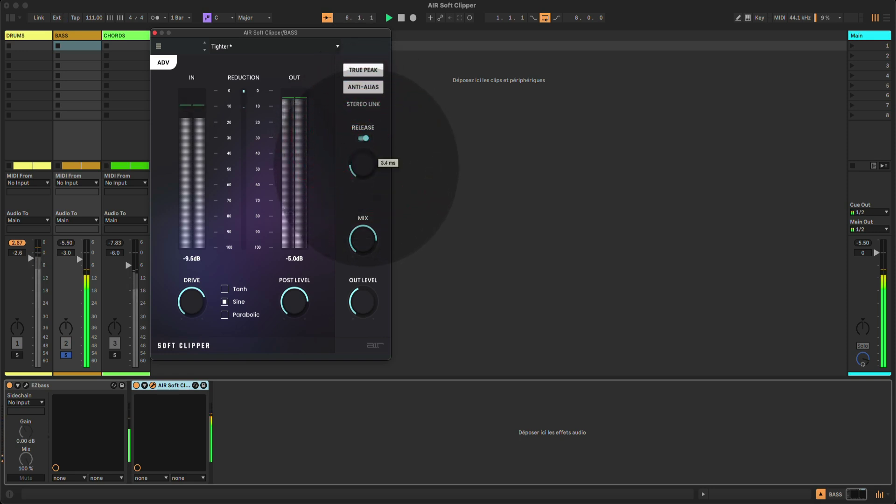
pyautogui.moveTo(365, 170); pyautogui.dragTo(374, 135)
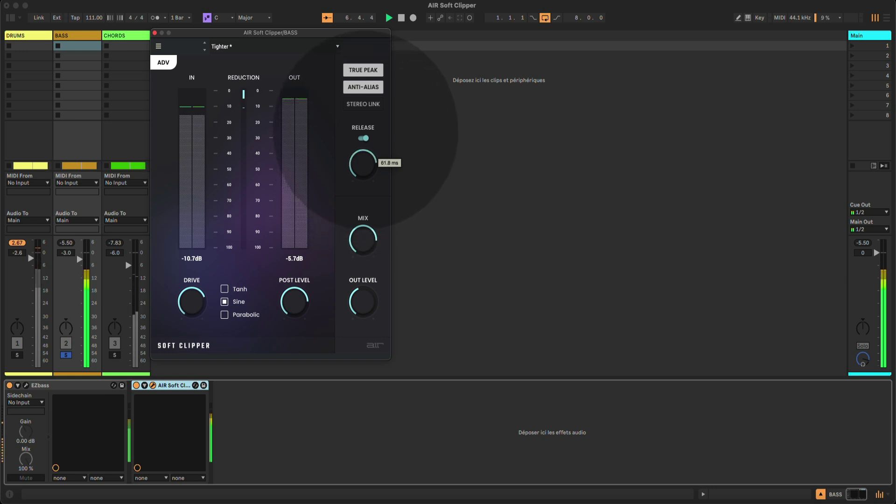
pyautogui.click(364, 212)
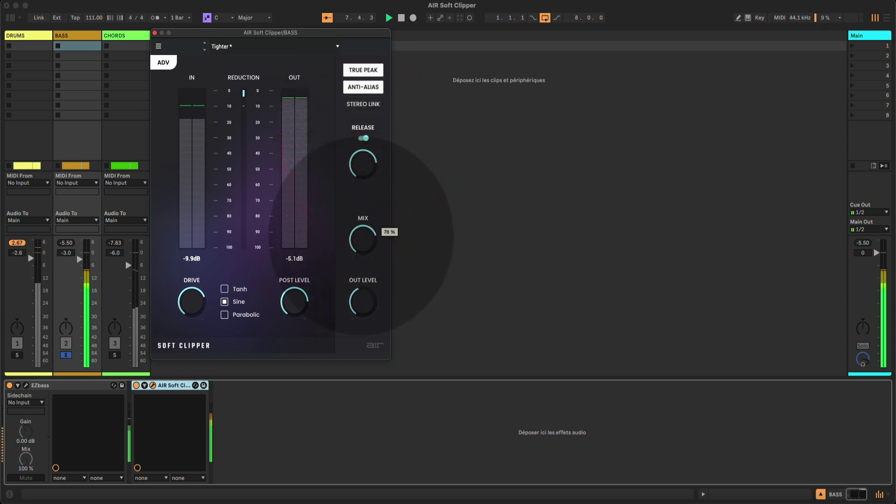
pyautogui.moveTo(358, 249); pyautogui.dragTo(363, 256)
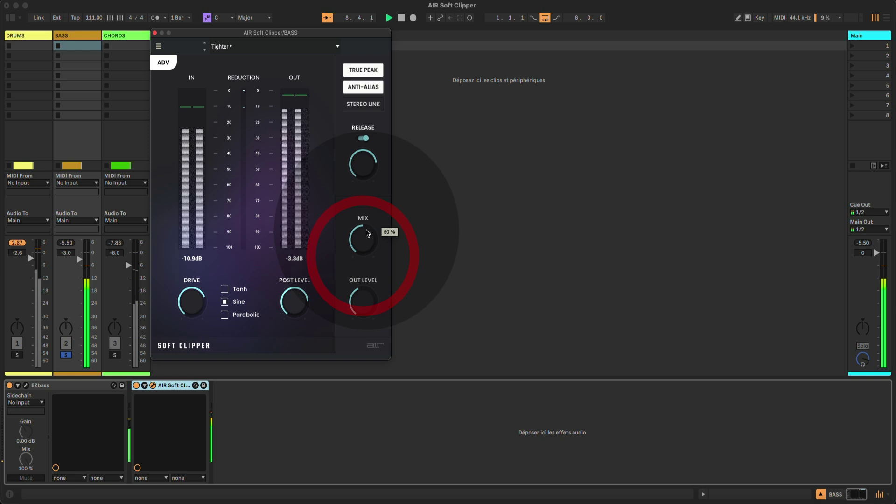
# Step: Switch the bass clipping mode to Parabolic, lower the Post Level, and raise the Out Level to about -0.1 dB
pyautogui.click(225, 315)
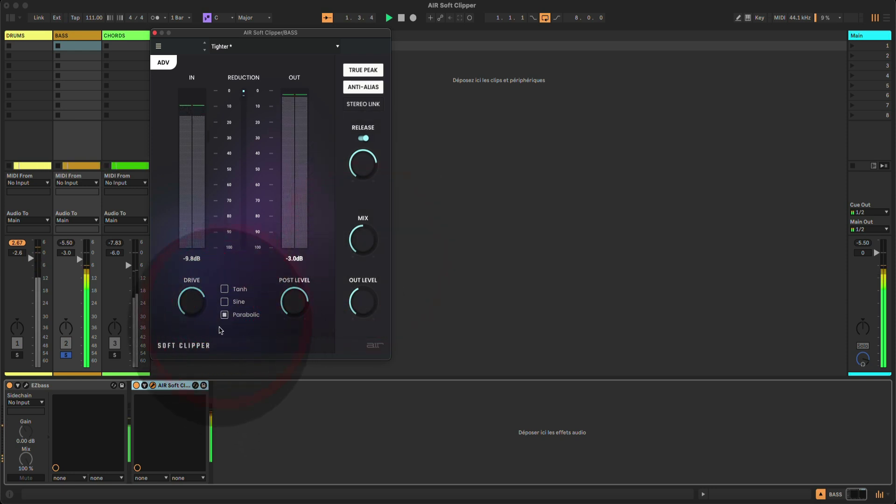
pyautogui.moveTo(289, 312); pyautogui.dragTo(291, 313)
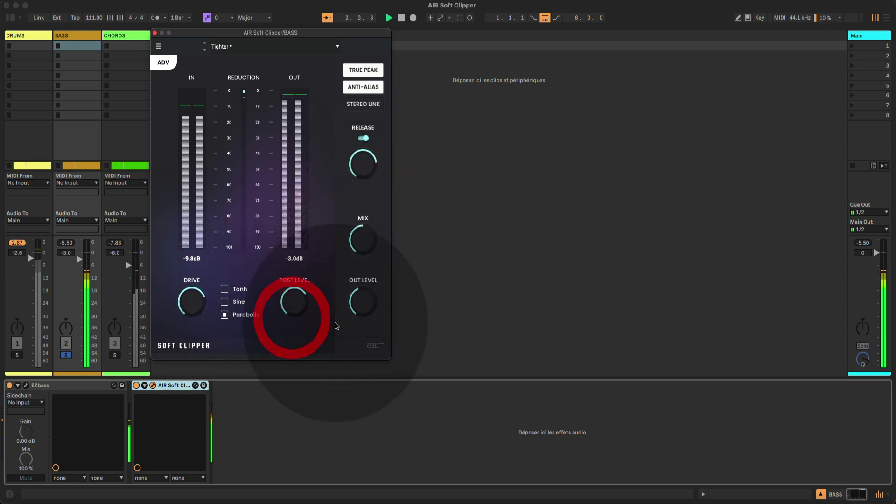
pyautogui.moveTo(355, 312); pyautogui.dragTo(361, 302)
pyautogui.click(360, 303)
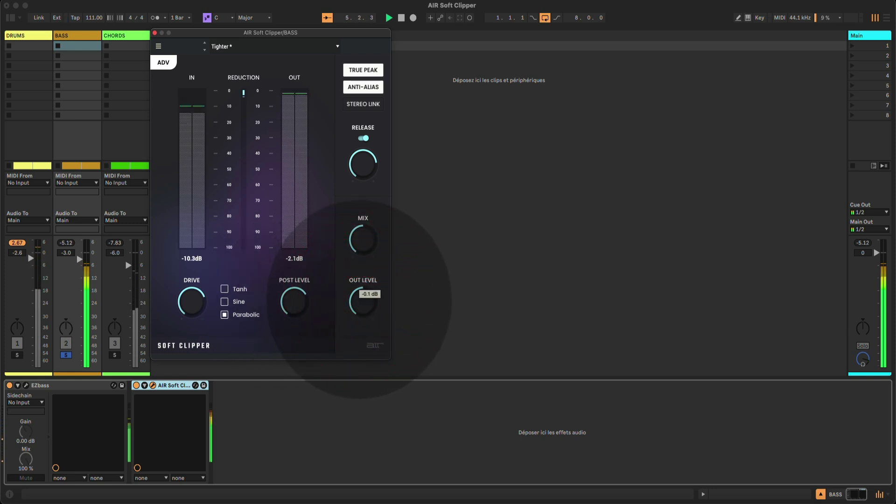
# Step: Compare the bass sound with the Soft Clipper device bypassed and re-enabled
pyautogui.click(213, 353)
pyautogui.click(136, 385)
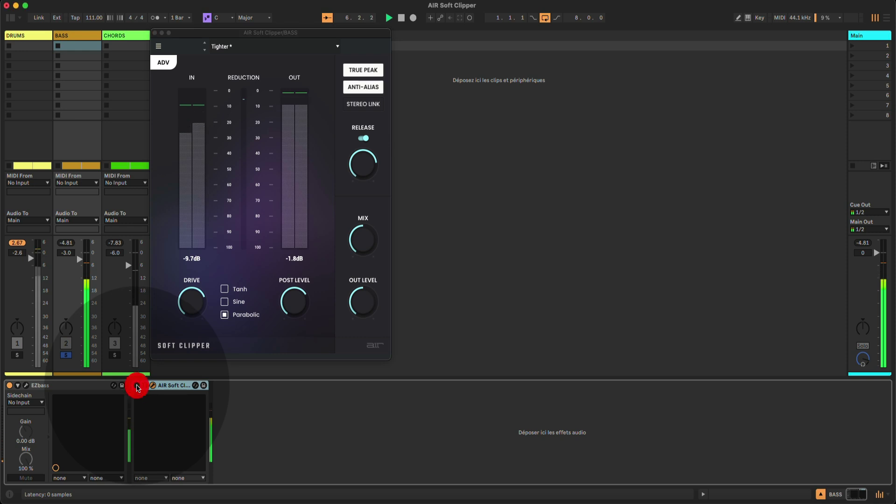
pyautogui.click(136, 385)
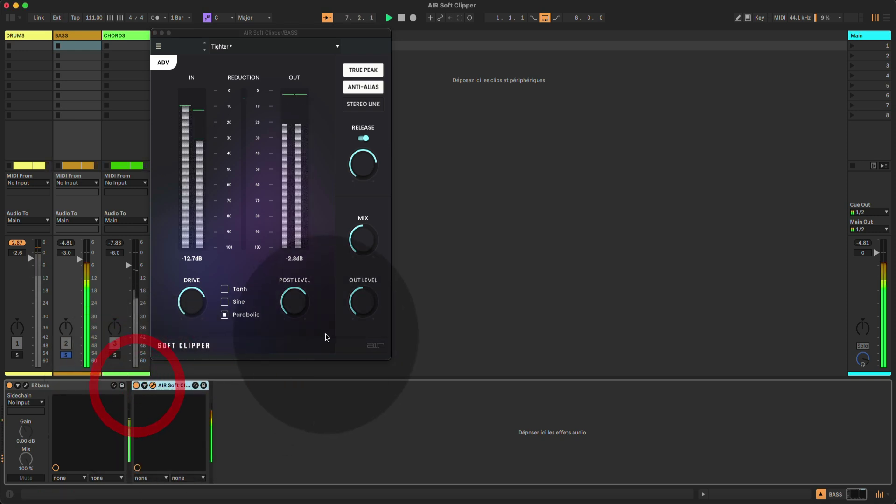
# Step: Reduce the bass clipper's Drive, shorten its release time, and set its Mix to about 65 %
pyautogui.click(296, 314)
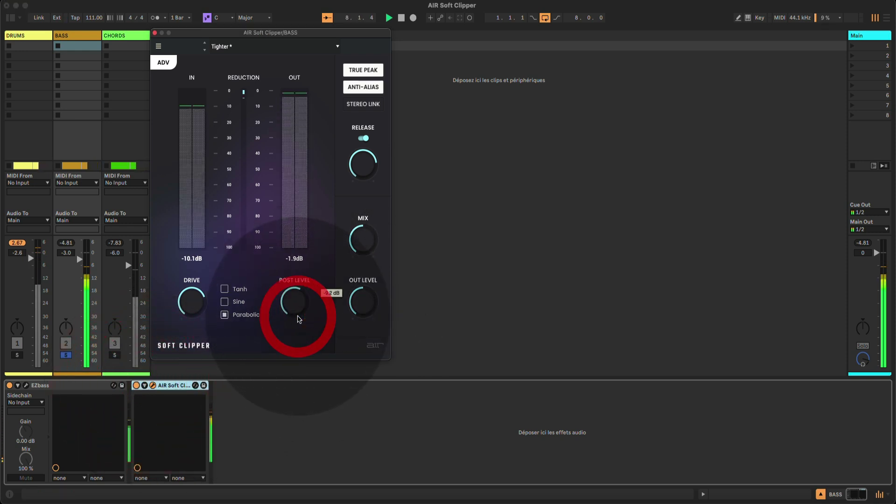
pyautogui.click(201, 311)
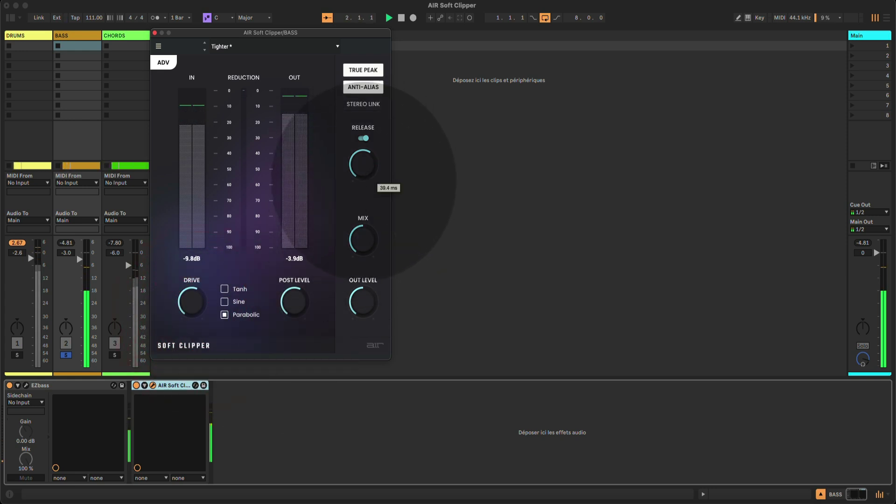
pyautogui.click(366, 183)
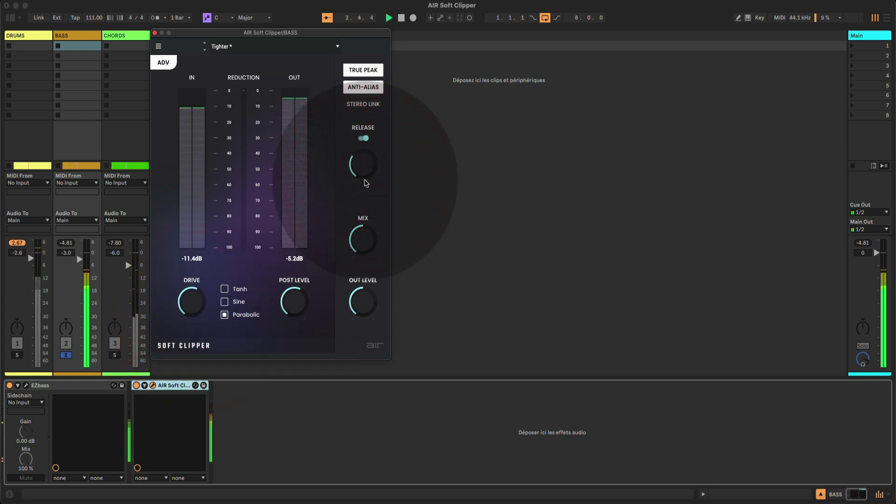
pyautogui.moveTo(366, 233)
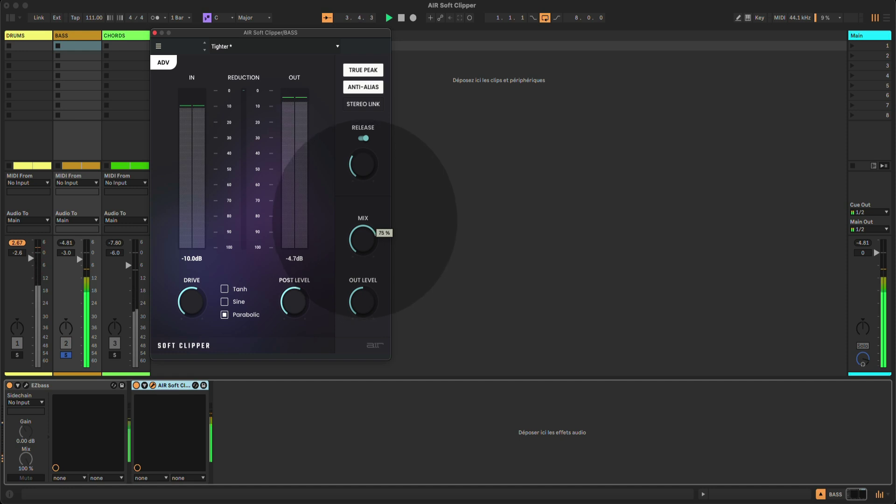
pyautogui.moveTo(365, 219); pyautogui.dragTo(364, 239)
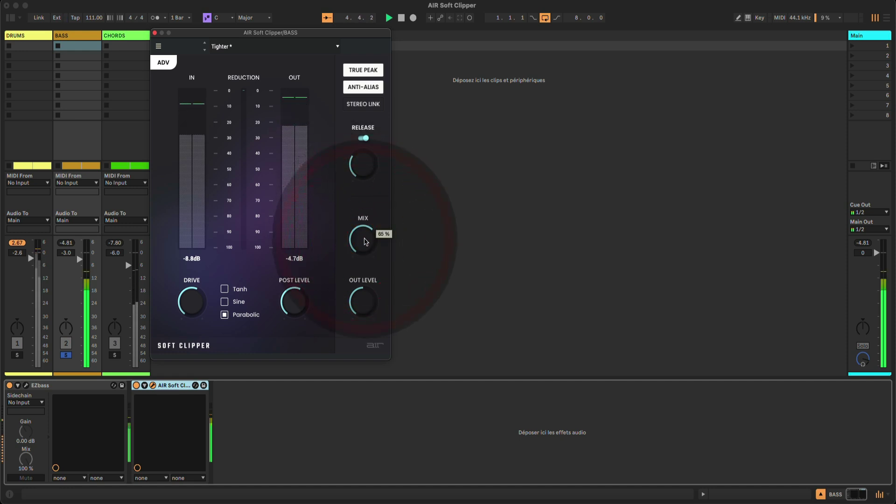
# Step: Solo the CHORDS track with its Soft Clipper open and play the loop
pyautogui.click(126, 283)
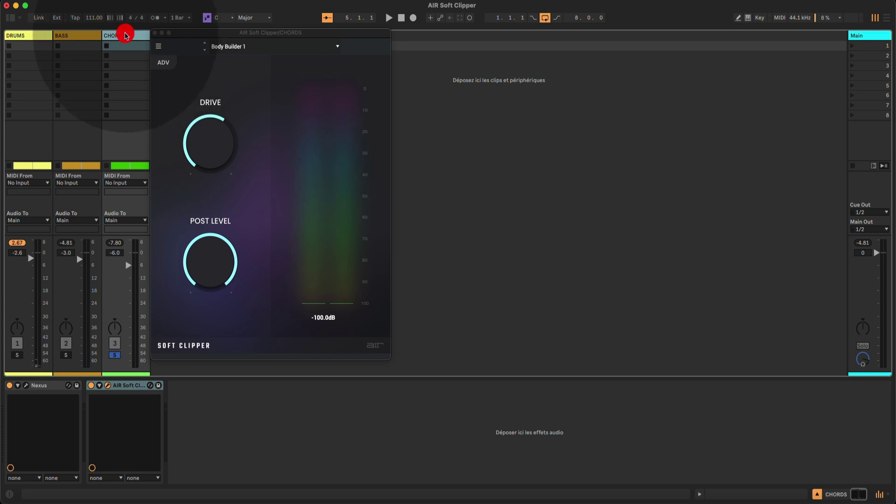
pyautogui.click(208, 235)
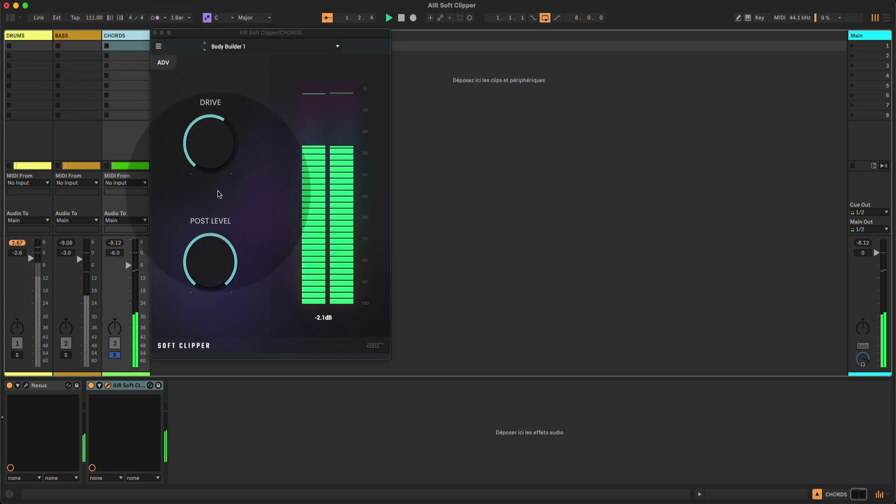
# Step: Raise the chords clipper's Drive to about 3435.6 % while bringing its Post Level down to compensate
pyautogui.moveTo(216, 166)
pyautogui.moveTo(216, 238); pyautogui.dragTo(218, 281)
pyautogui.moveTo(211, 160)
pyautogui.mouseDown()
pyautogui.moveTo(211, 136)
pyautogui.moveTo(212, 147)
pyautogui.mouseUp()
pyautogui.moveTo(214, 238); pyautogui.dragTo(216, 256)
pyautogui.moveTo(214, 157); pyautogui.dragTo(213, 144)
pyautogui.moveTo(217, 244); pyautogui.dragTo(216, 254)
pyautogui.click(217, 151)
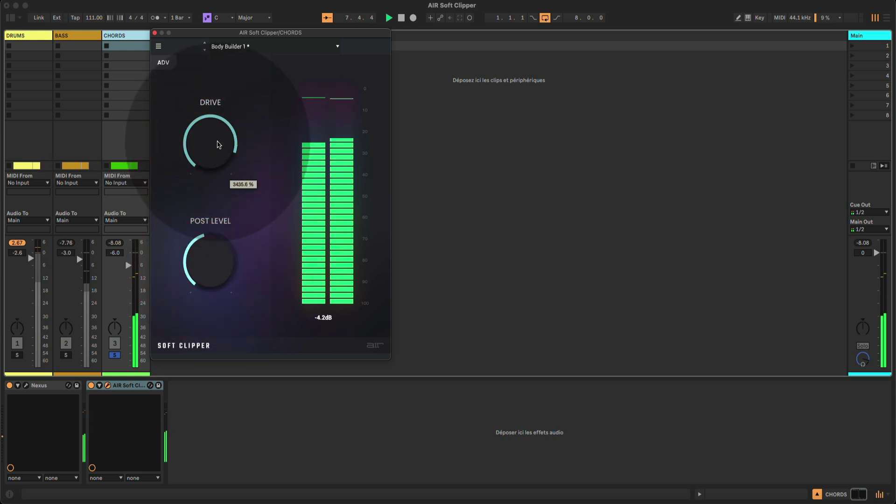
# Step: Show the chords clipper's advanced controls, turn on True Peak, Anti-Alias and Stereo Link, and enable Release with a slightly shorter time
pyautogui.click(163, 62)
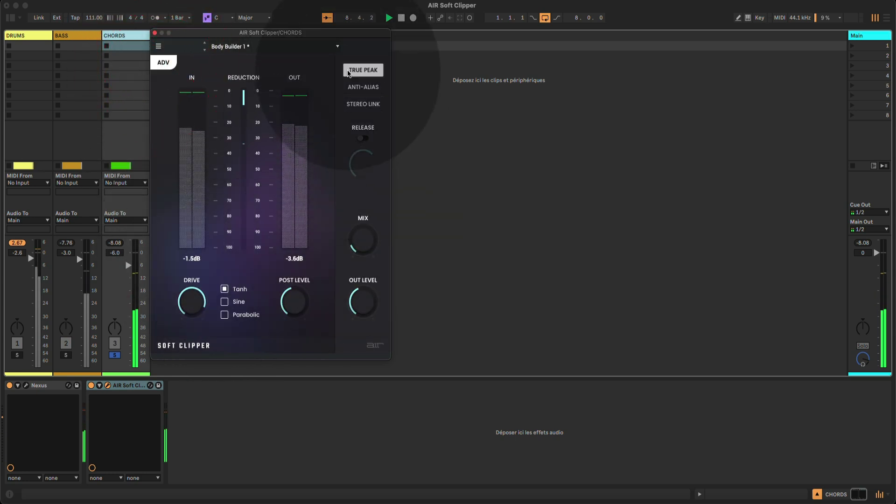
pyautogui.click(348, 70)
pyautogui.click(363, 87)
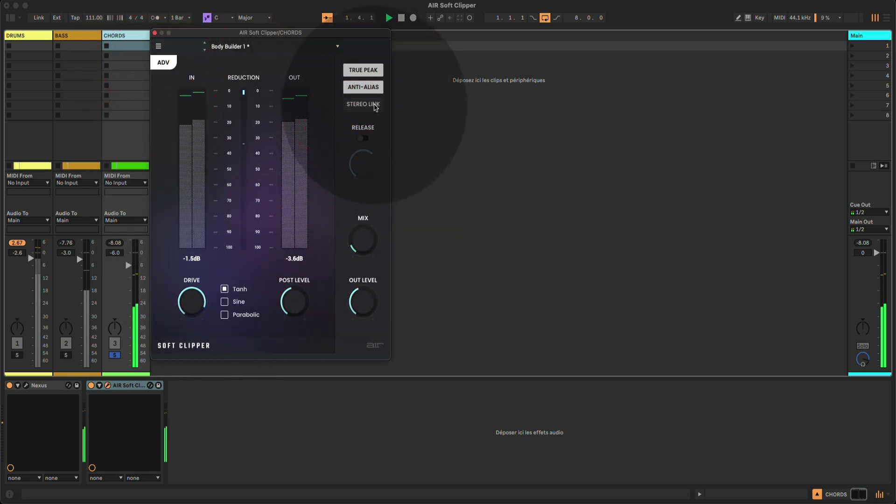
pyautogui.click(373, 106)
pyautogui.click(364, 138)
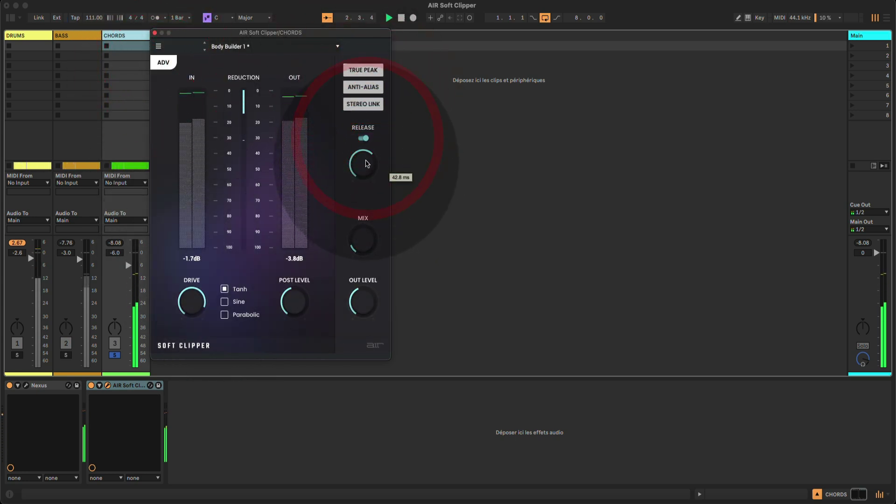
pyautogui.moveTo(365, 165); pyautogui.dragTo(366, 169)
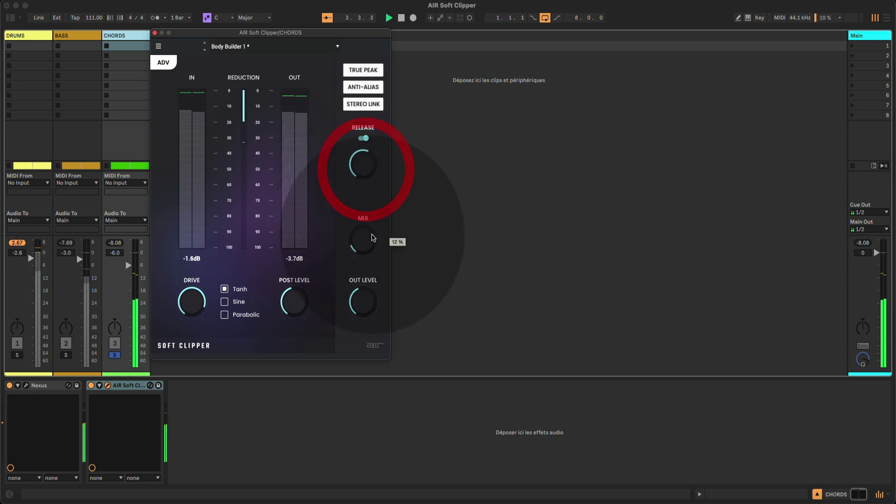
# Step: Raise the chords clipper's Mix to about 35 % and reduce its Drive slightly
pyautogui.moveTo(368, 235); pyautogui.dragTo(368, 226)
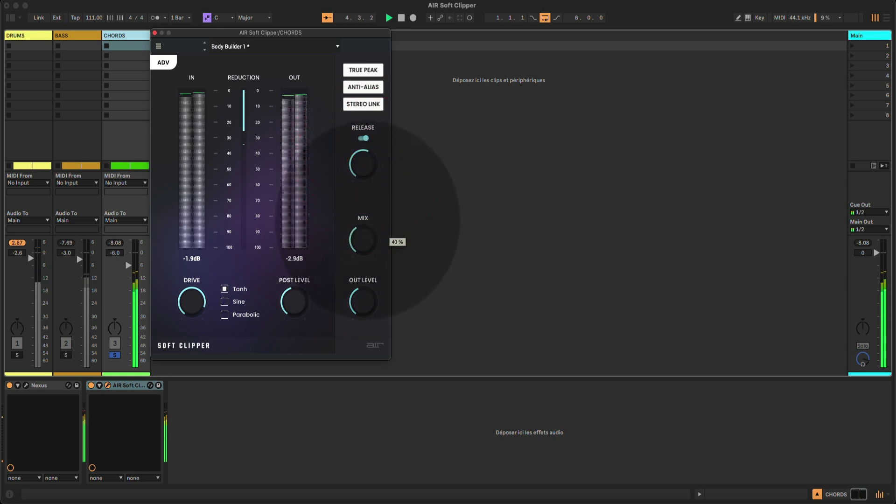
pyautogui.click(368, 228)
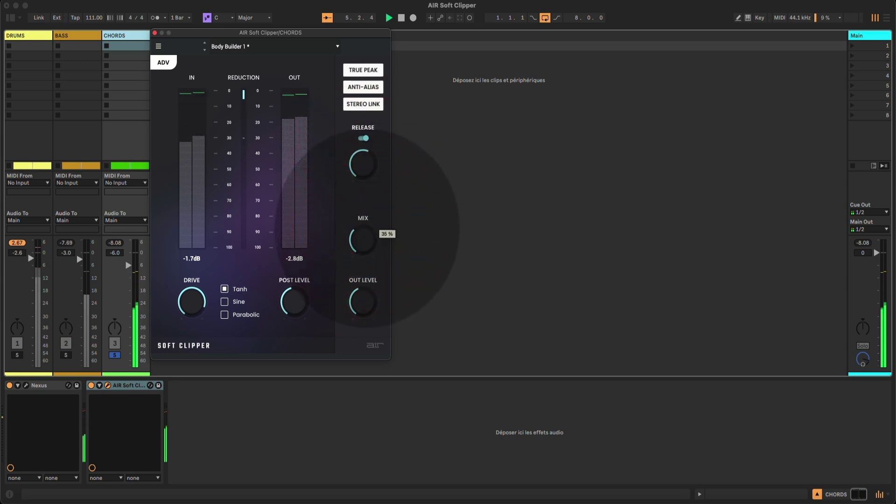
pyautogui.click(365, 238)
pyautogui.click(190, 303)
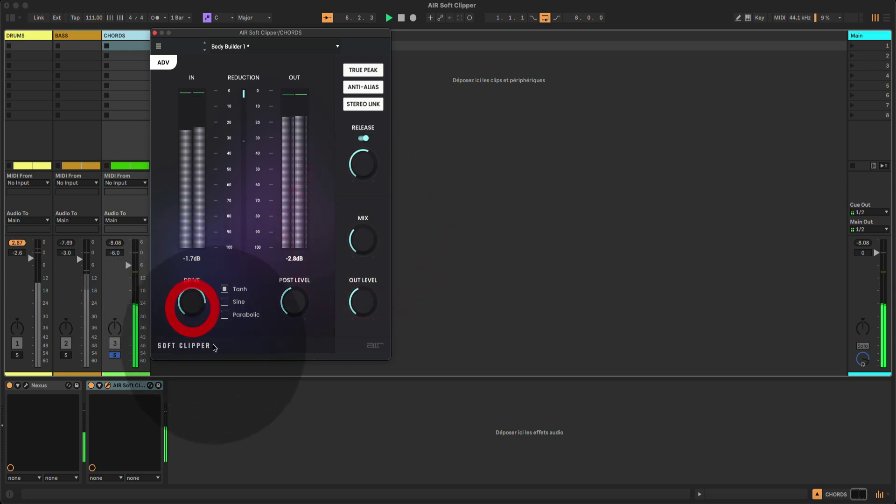
# Step: Switch the chords clipping mode to Sine, adjust the Post Level slightly, and raise the Mix above 42 %
pyautogui.click(224, 302)
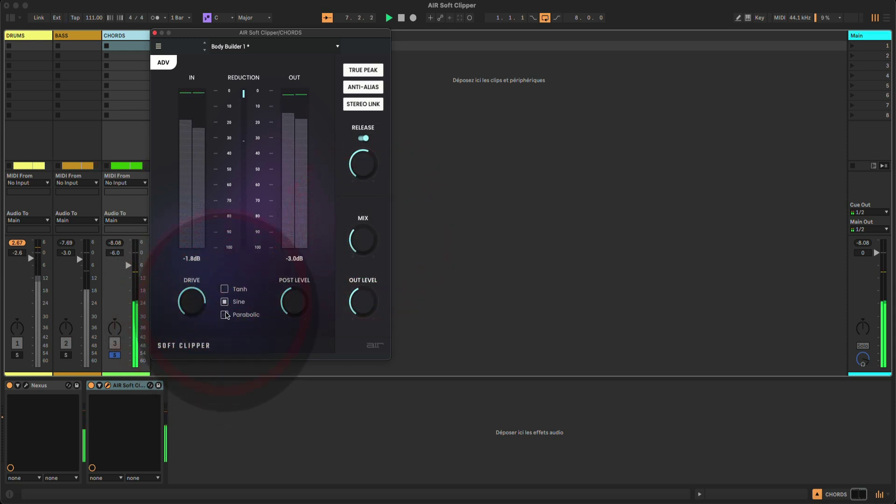
pyautogui.moveTo(294, 303)
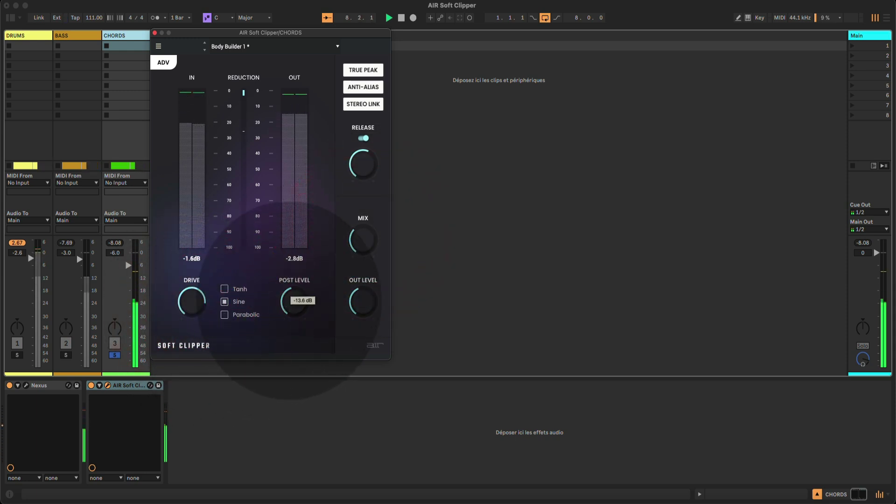
pyautogui.moveTo(288, 304); pyautogui.dragTo(291, 305)
pyautogui.moveTo(366, 246); pyautogui.dragTo(366, 239)
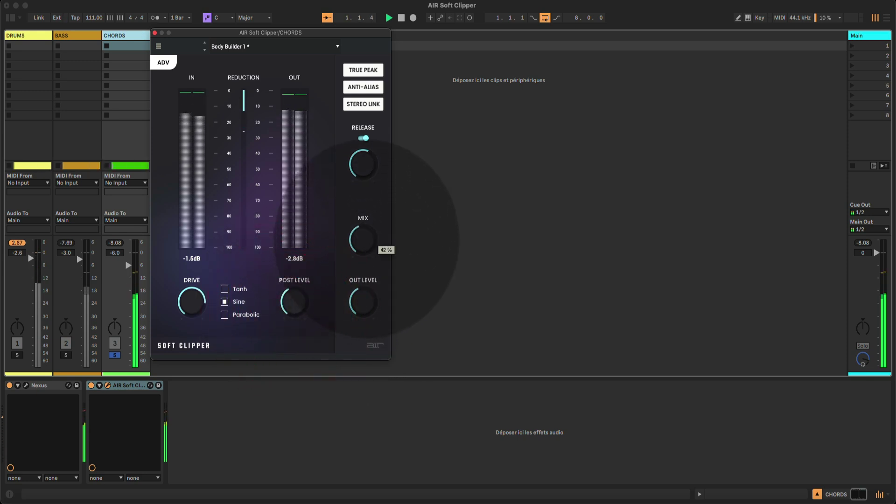
pyautogui.click(364, 236)
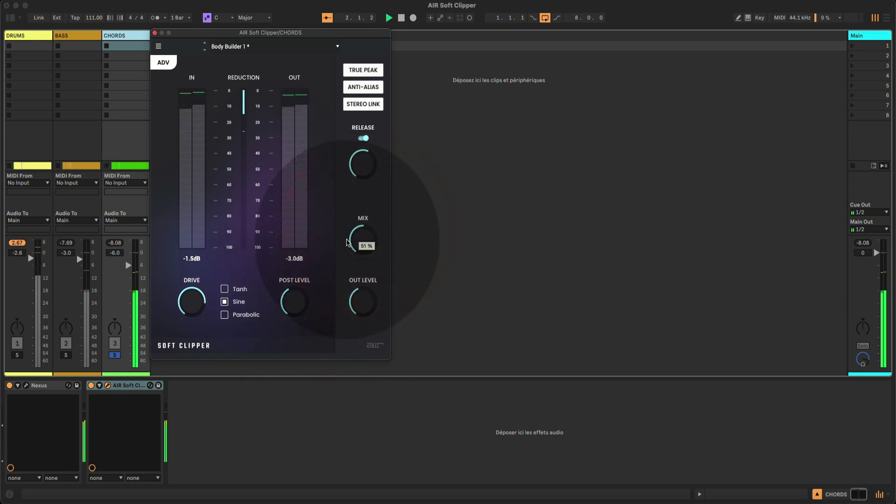
# Step: Lower the chords clipper's Post Level to about -15.5 dB and raise its Out Level to about -0.1 dB
pyautogui.click(300, 303)
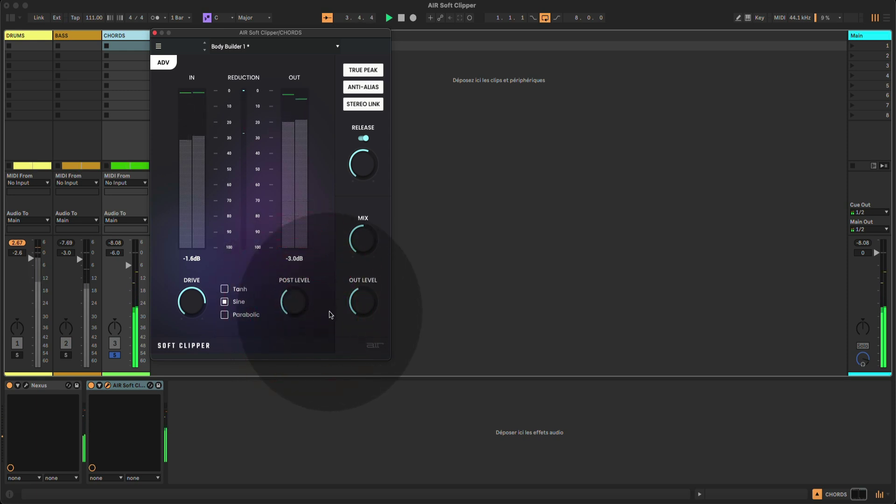
pyautogui.moveTo(363, 310)
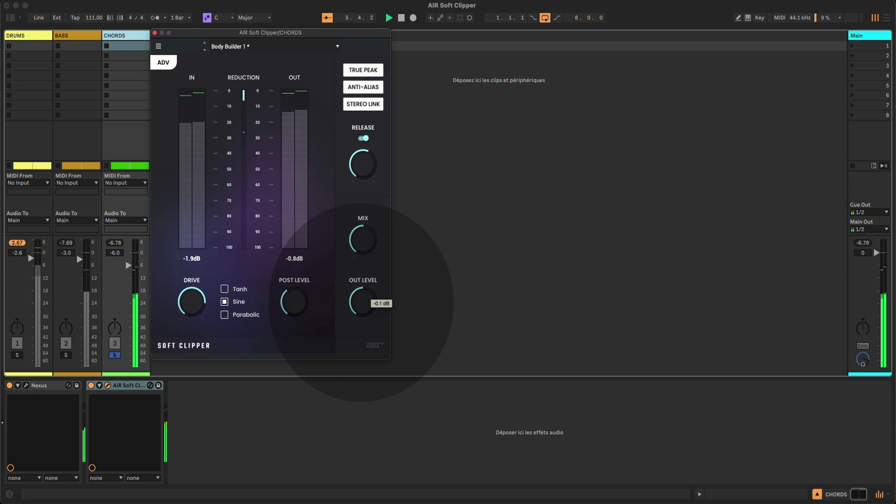
pyautogui.click(286, 327)
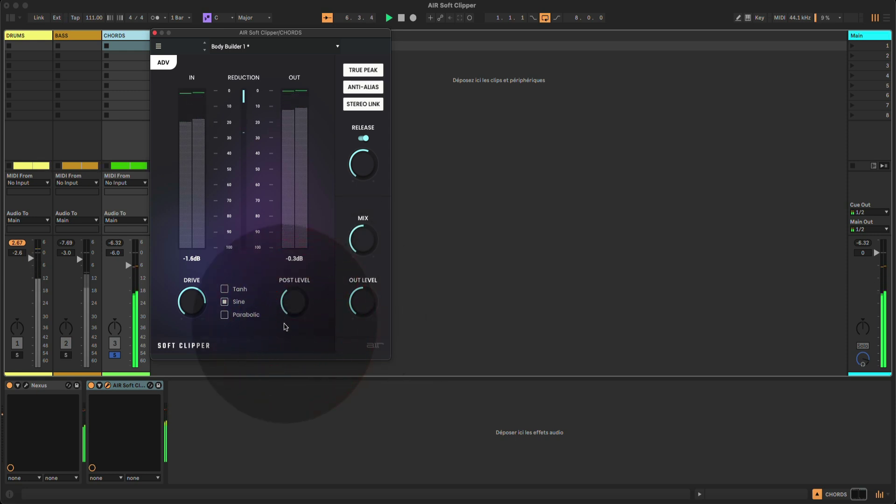
# Step: Switch the chords clipping mode to Parabolic, reduce the Drive, and readjust the Post Level
pyautogui.click(224, 315)
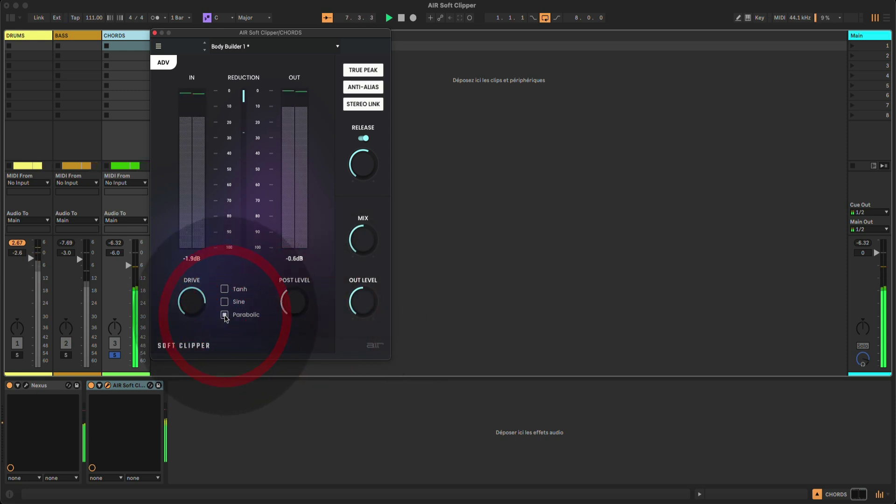
pyautogui.moveTo(194, 304); pyautogui.dragTo(193, 310)
pyautogui.moveTo(290, 300); pyautogui.dragTo(290, 305)
# Step: Turn the chords clipper's Stereo Link and Release off and back on to compare the sound
pyautogui.click(364, 103)
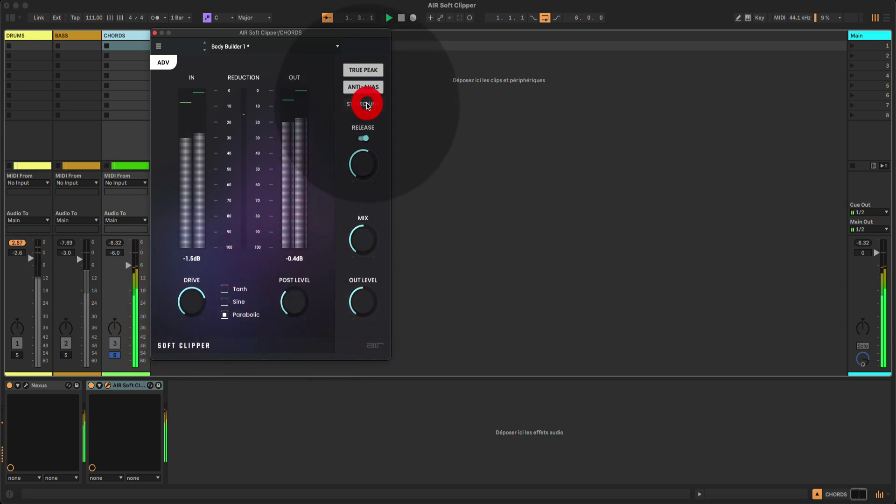
pyautogui.click(364, 139)
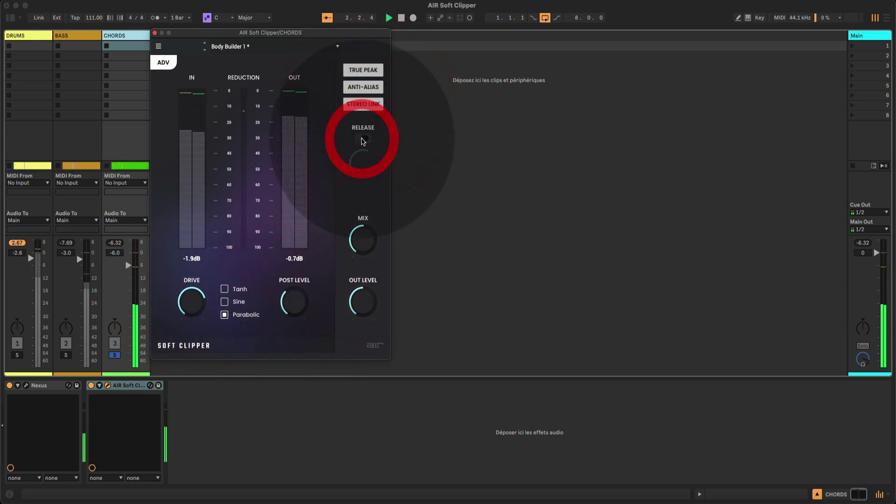
pyautogui.click(364, 139)
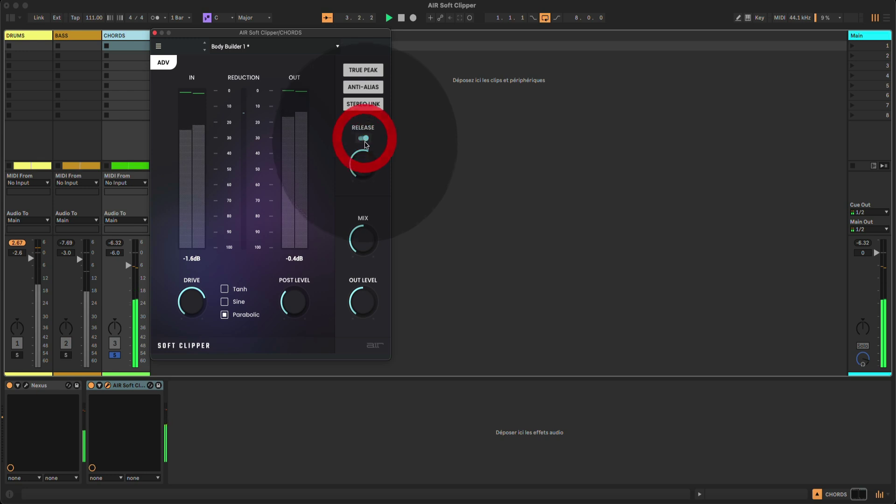
# Step: Readjust the chords clipper with a longer Release, Mix at about 60 % and Post Level at about -15.0 dB
pyautogui.moveTo(356, 168)
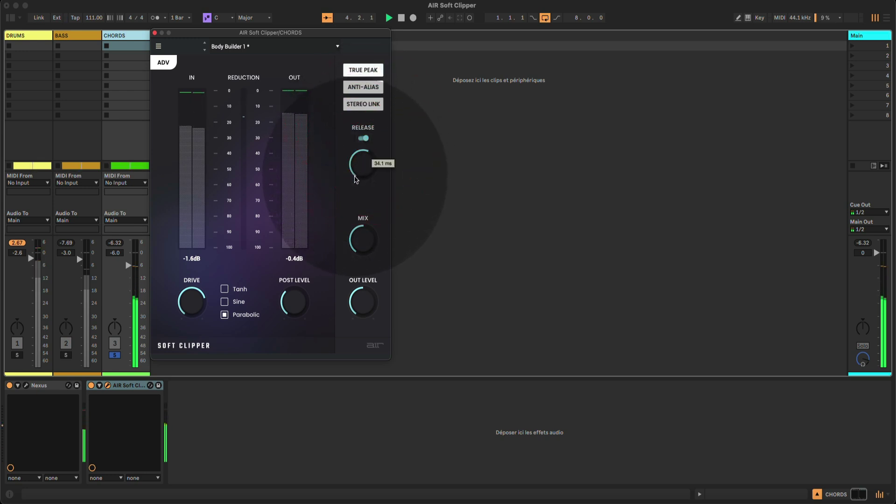
pyautogui.click(360, 165)
pyautogui.moveTo(364, 240)
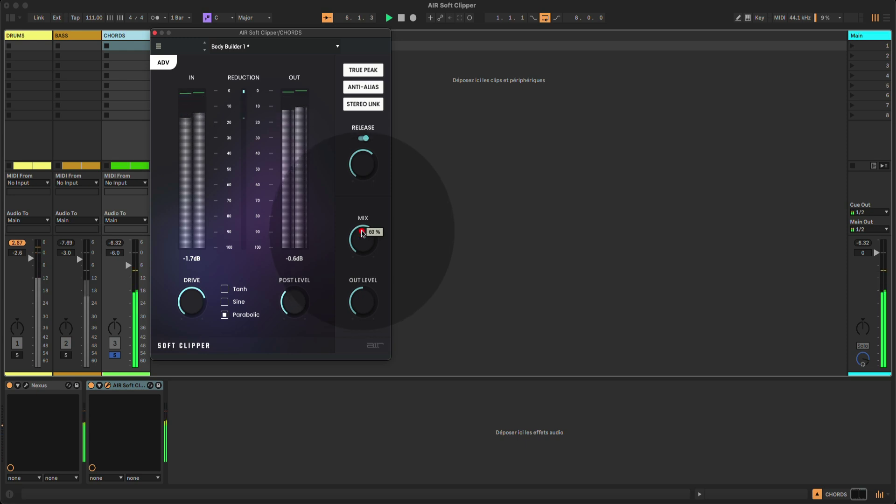
pyautogui.click(363, 240)
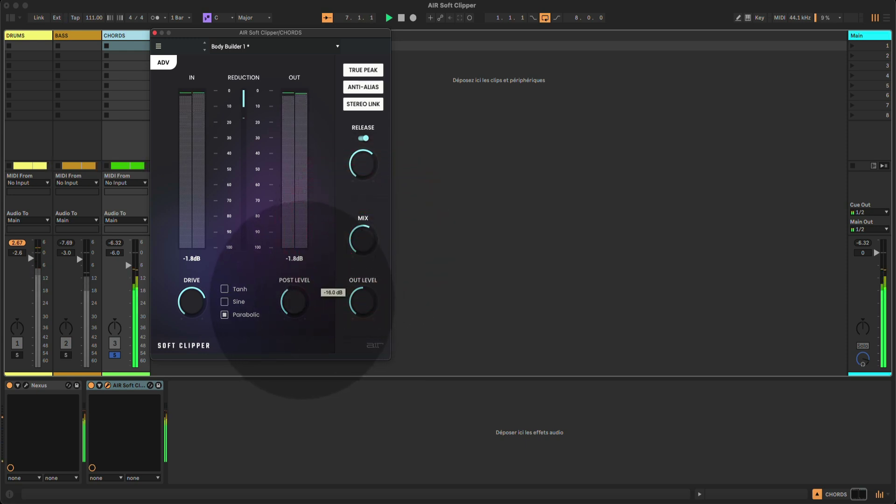
pyautogui.click(302, 296)
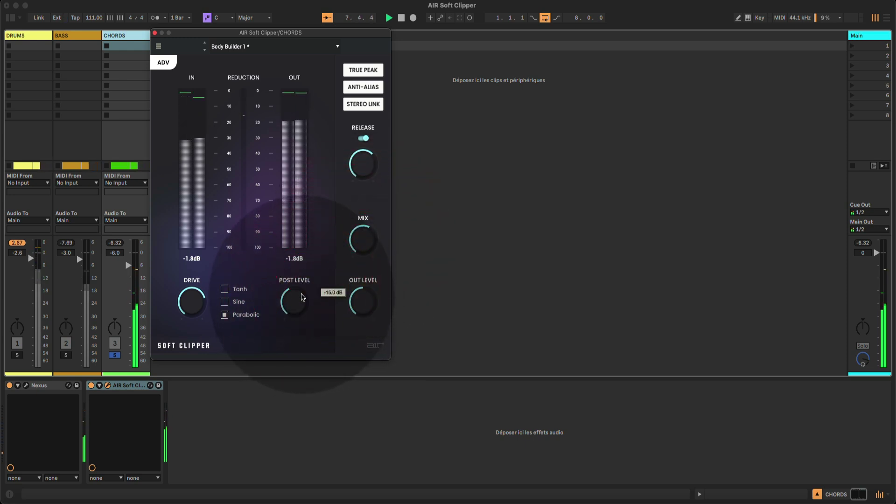
# Step: Reduce the chords clipper's Drive to about 655 % and switch the plugin off and back on to compare the sound
pyautogui.click(194, 312)
pyautogui.moveTo(194, 312); pyautogui.dragTo(186, 316)
pyautogui.click(89, 386)
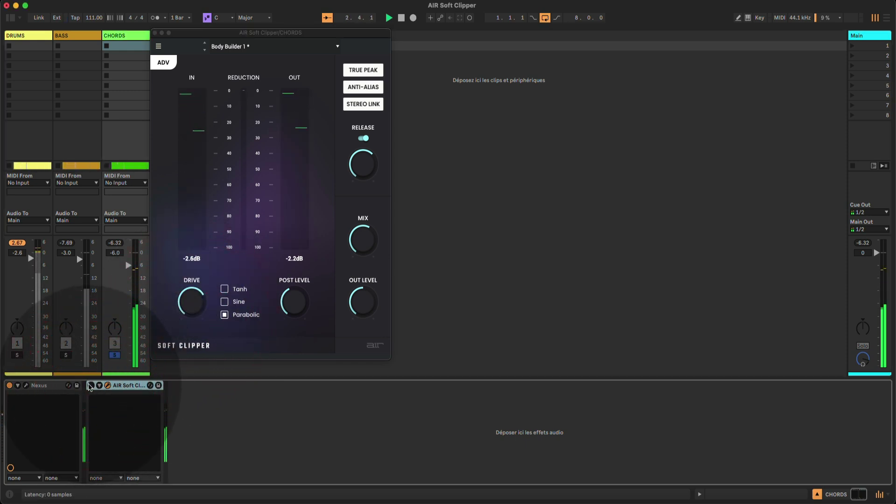
pyautogui.click(89, 386)
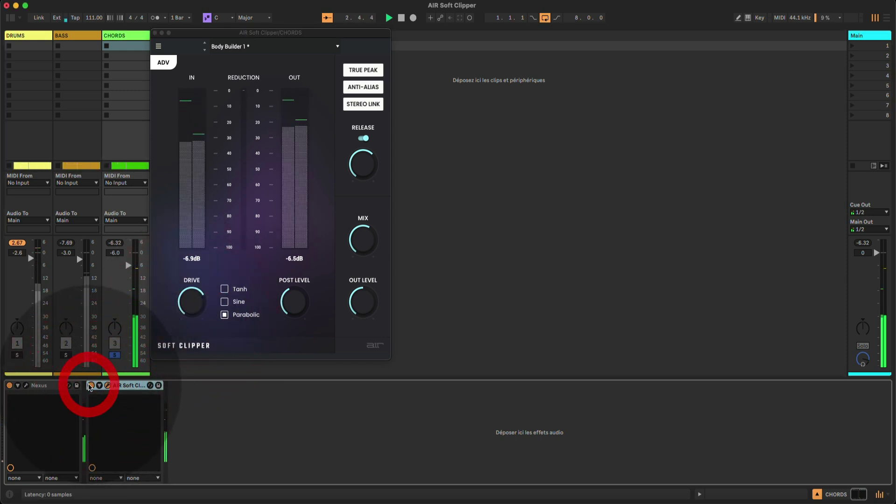
# Step: Lower the chords clipper's Drive to about 525 % and take the chords track out of solo to play the full mix
pyautogui.click(196, 307)
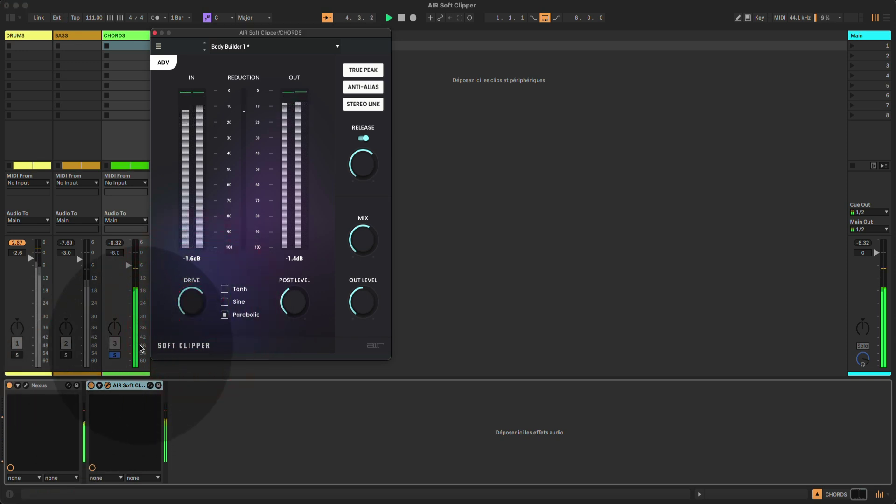
pyautogui.click(115, 356)
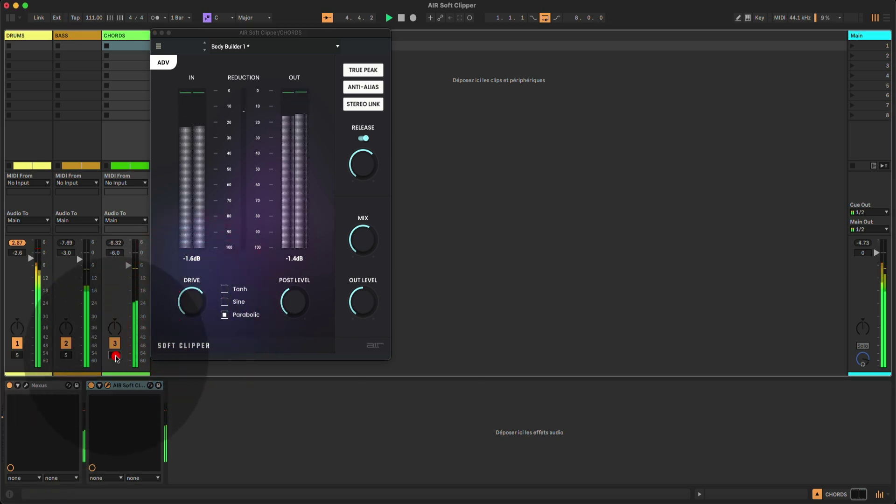
pyautogui.click(17, 243)
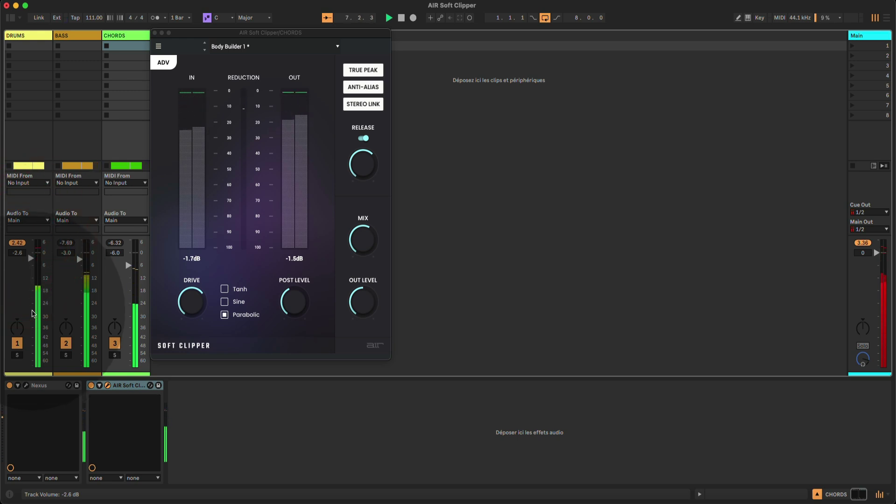
pyautogui.click(189, 306)
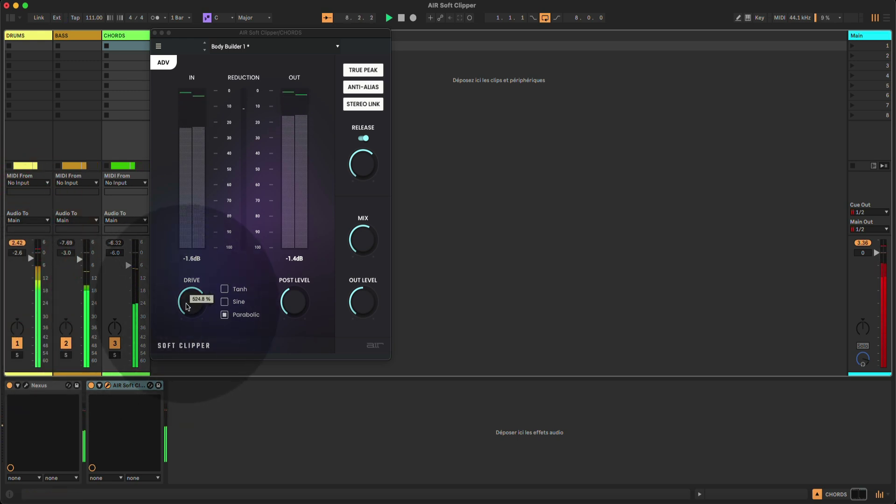
# Step: Open the drums track's clipper, lower its Post Level and raise its Drive slightly
pyautogui.click(26, 37)
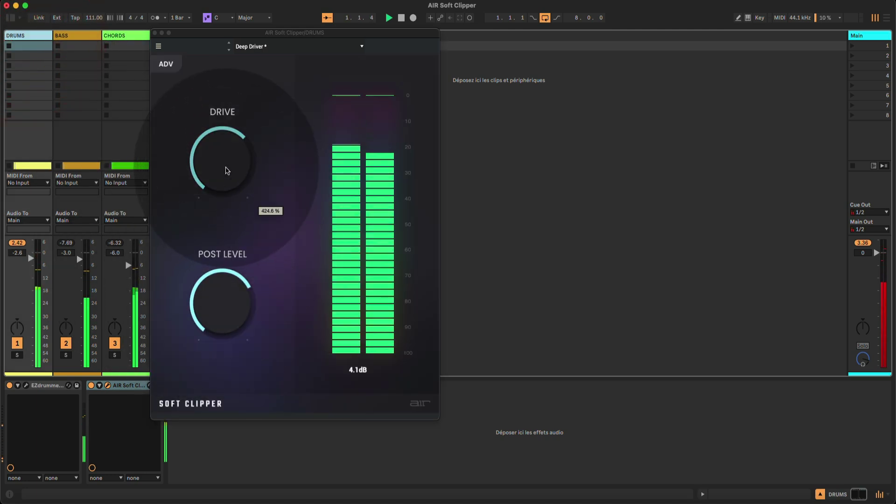
pyautogui.click(232, 317)
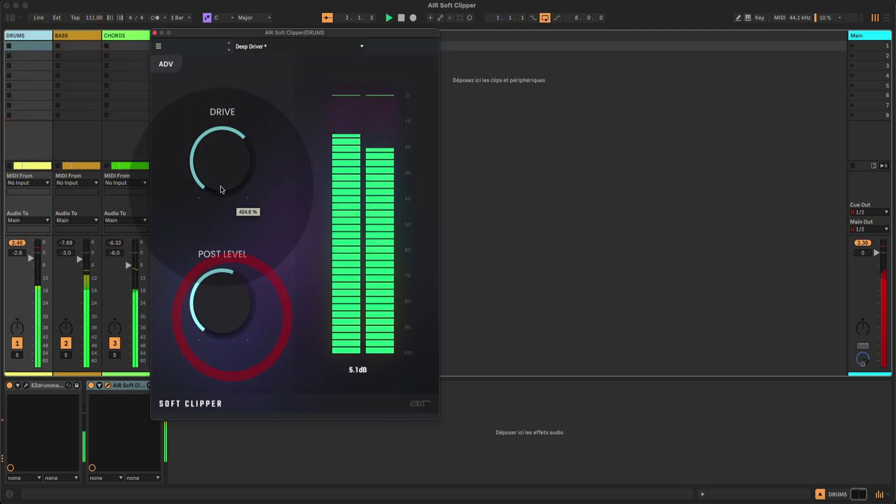
pyautogui.click(222, 162)
pyautogui.click(223, 288)
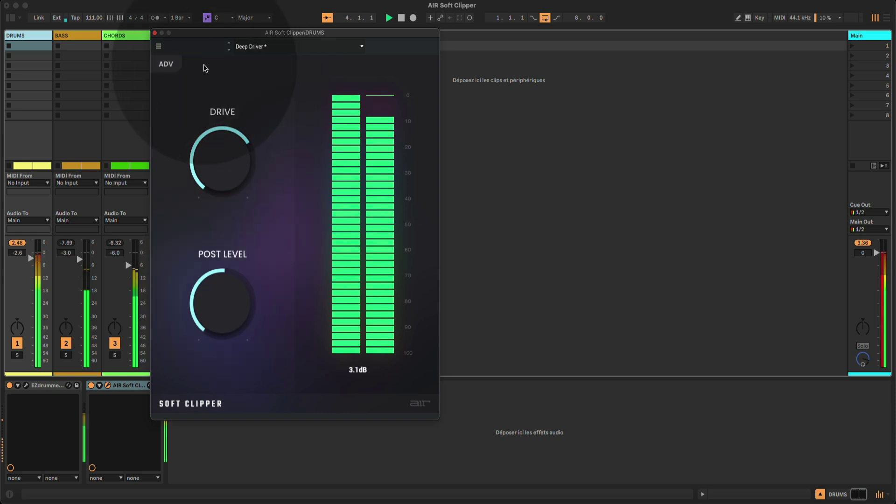
# Step: In the drums clipper's advanced view, lower the Out Level to about +1.9 dB and raise the Post Level
pyautogui.click(166, 64)
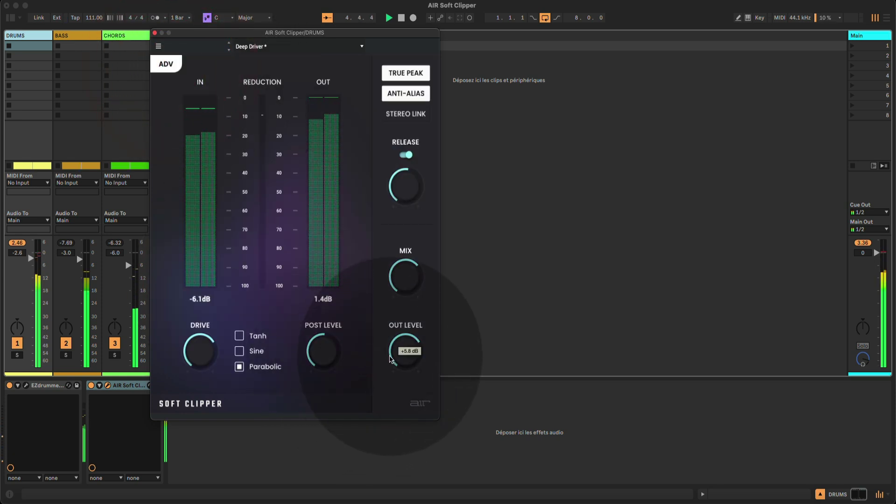
pyautogui.moveTo(403, 348); pyautogui.dragTo(403, 353)
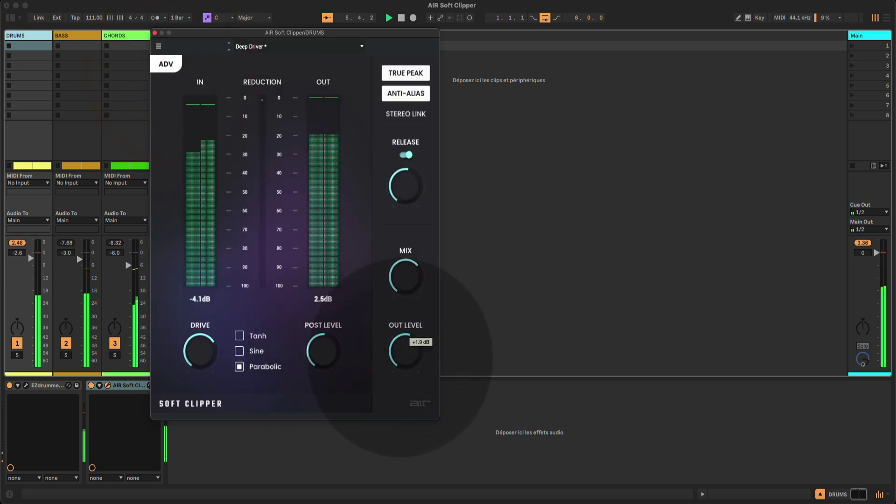
pyautogui.moveTo(351, 364); pyautogui.dragTo(332, 344)
# Step: Fine-tune the drums clipper's Drive and Post Level and lower its Out Level to about -0.1 dB
pyautogui.click(208, 352)
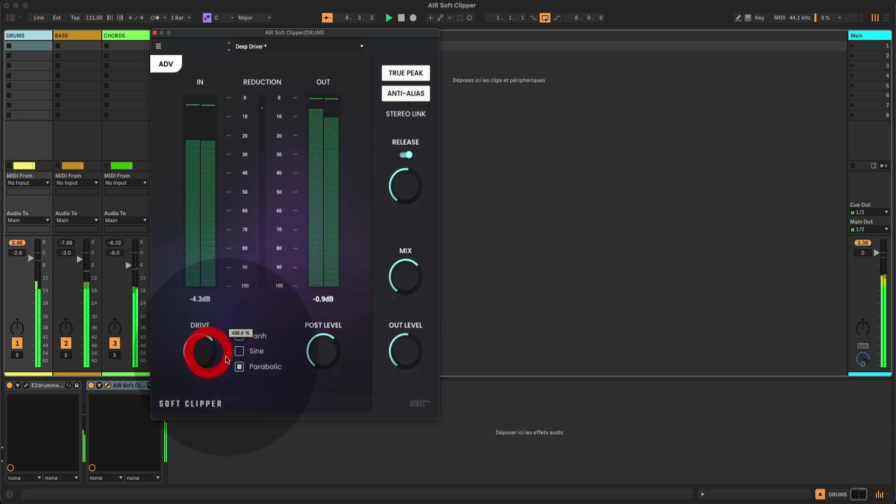
pyautogui.click(403, 345)
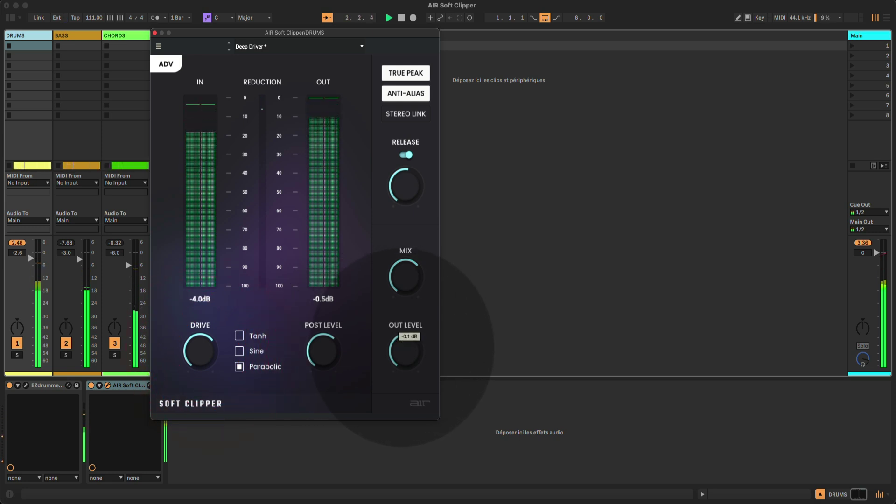
pyautogui.click(404, 346)
pyautogui.click(322, 354)
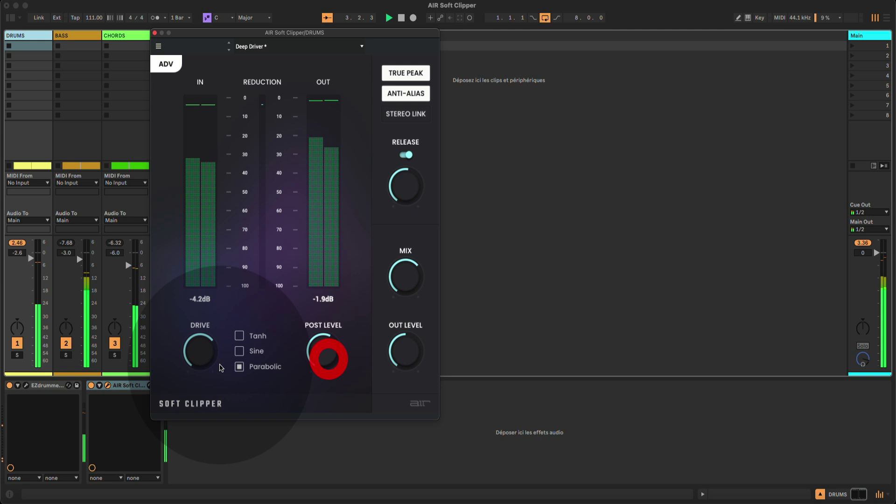
pyautogui.click(201, 355)
# Step: Open the bass track's clipper, raise its Release to about 26.5 ms and lower its Mix to about 65 %
pyautogui.click(82, 43)
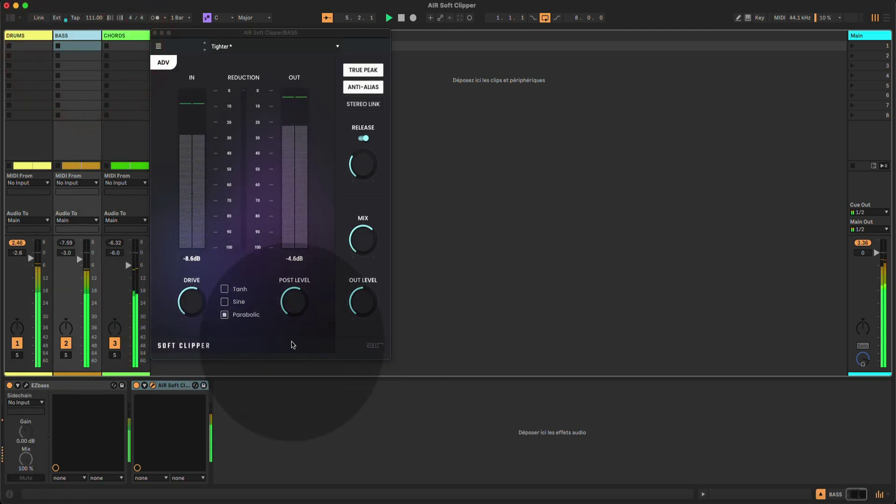
pyautogui.moveTo(367, 170)
pyautogui.moveTo(367, 170); pyautogui.dragTo(366, 157)
pyautogui.moveTo(363, 236)
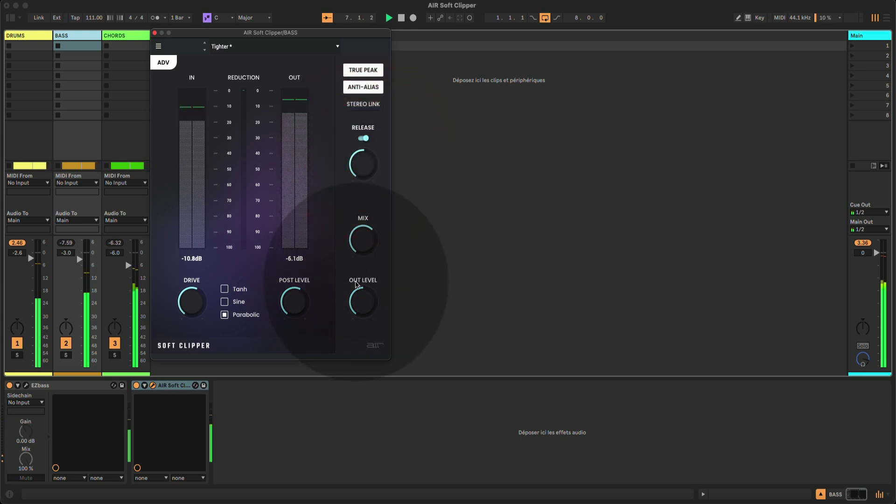
# Step: Raise the bass clipper's Drive and Post Level and bring its Mix up to about 72 %
pyautogui.moveTo(196, 310)
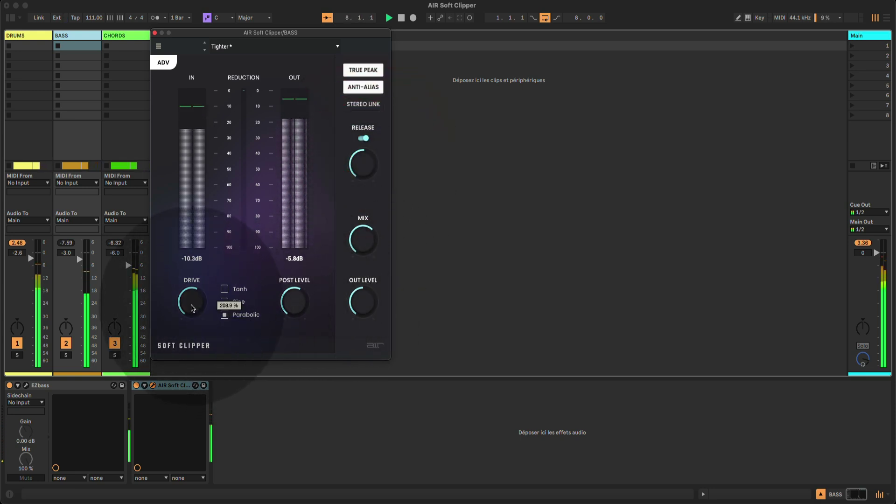
pyautogui.moveTo(191, 303); pyautogui.dragTo(191, 301)
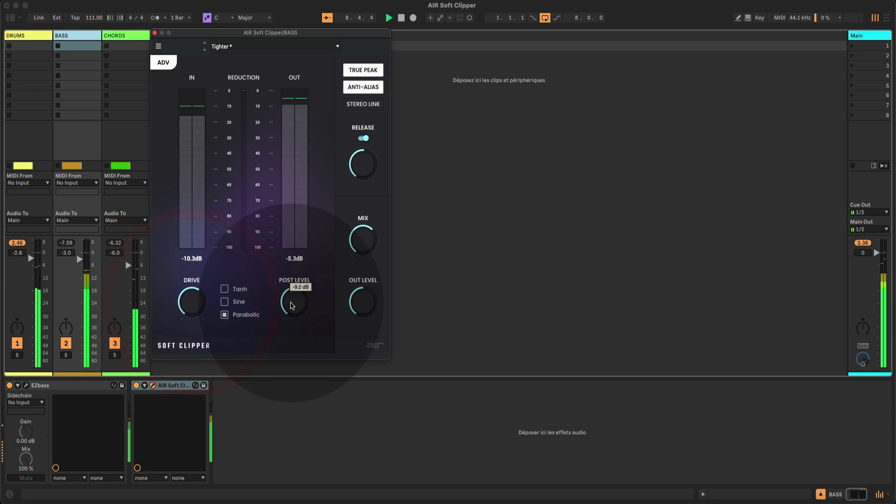
pyautogui.click(293, 301)
pyautogui.click(365, 300)
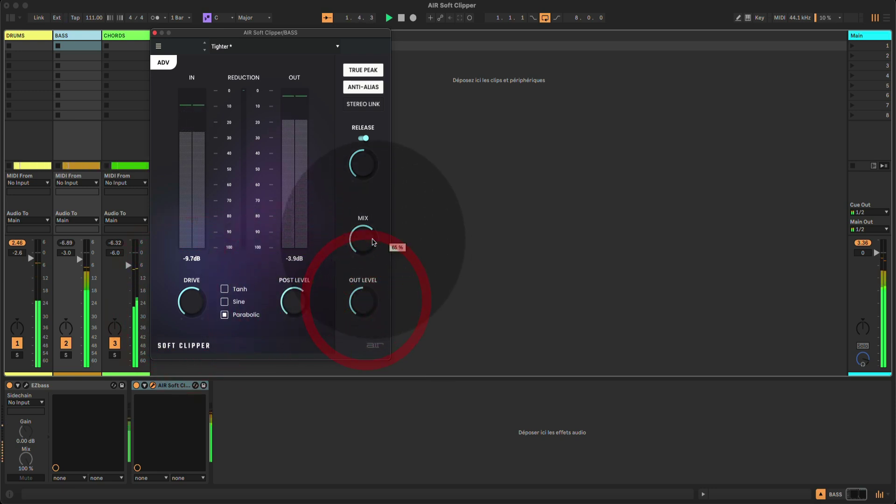
pyautogui.moveTo(369, 240)
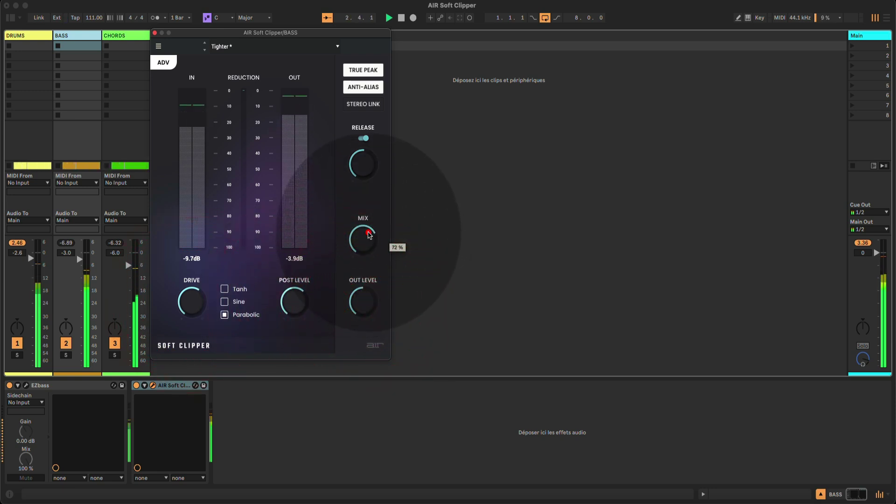
pyautogui.moveTo(370, 235); pyautogui.dragTo(369, 235)
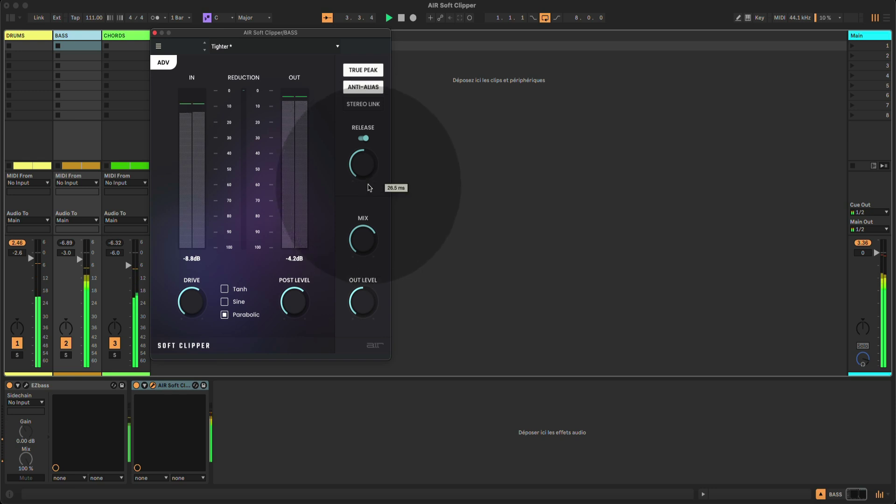